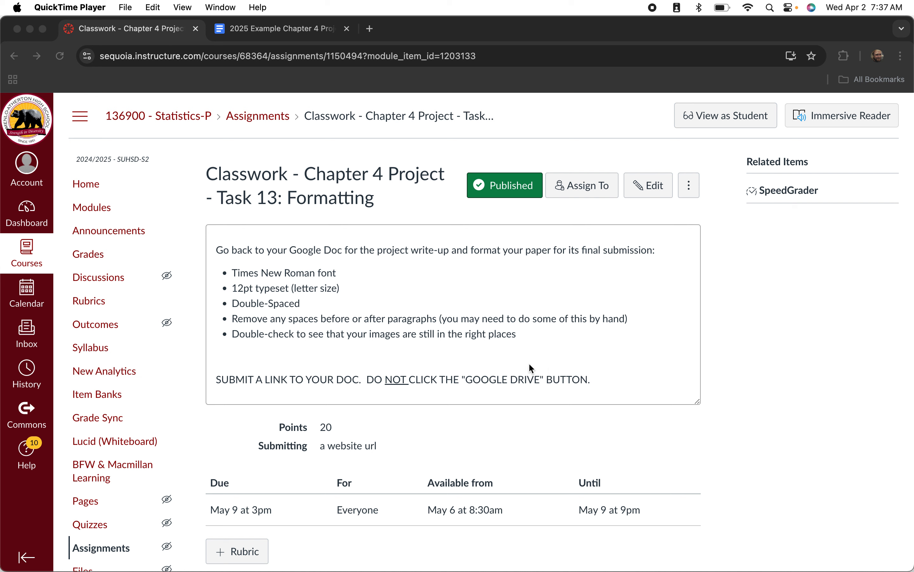
Highlight the "SUBMIT A LINK TO YOUR DOC" instruction in the assignment and switch to the 2025 Example Chapter 4 Project document.
click(316, 382)
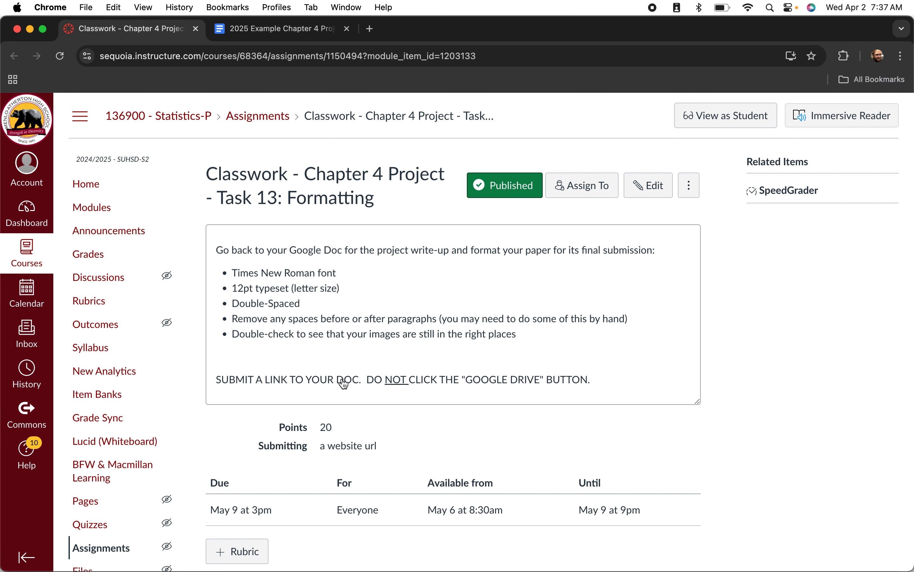
drag(358, 379, 226, 376)
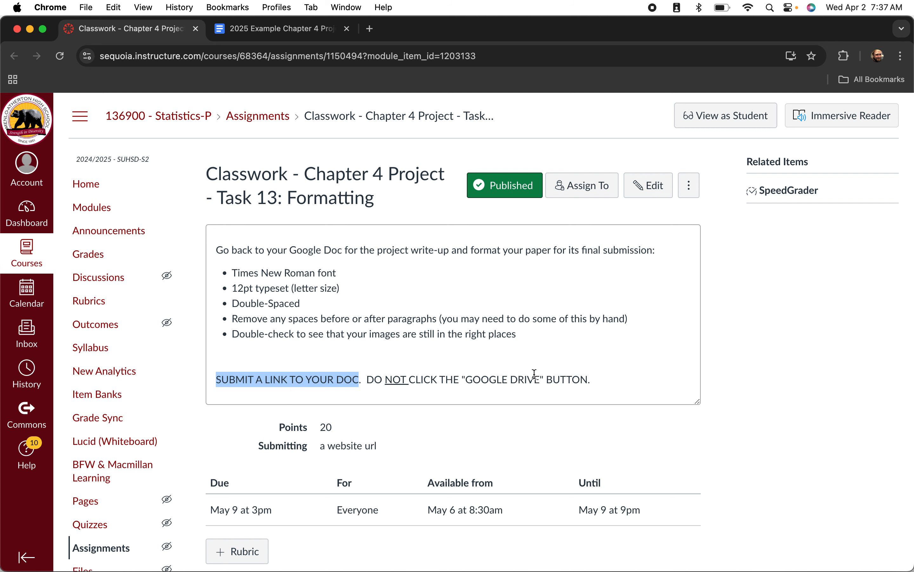
click(286, 30)
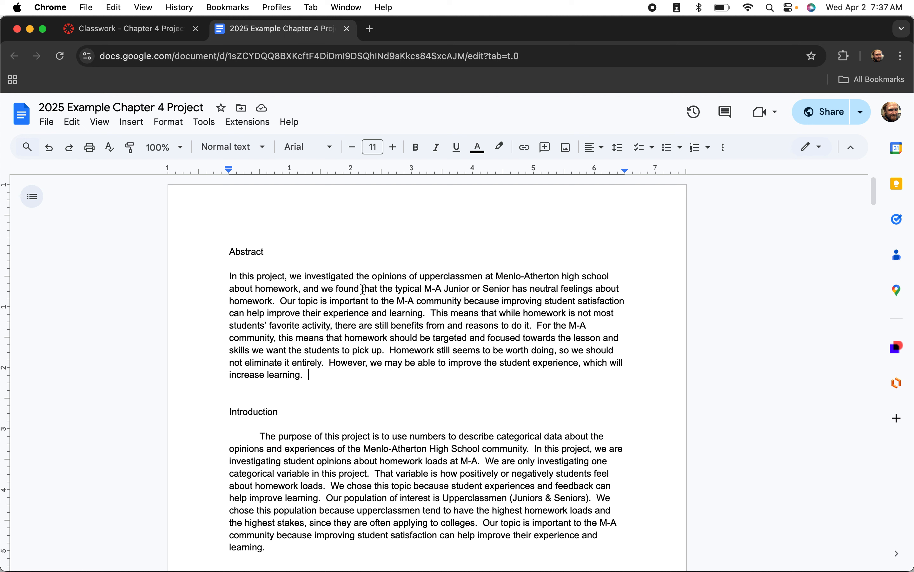
Center the Abstract and Introduction headings on the first page.
click(316, 247)
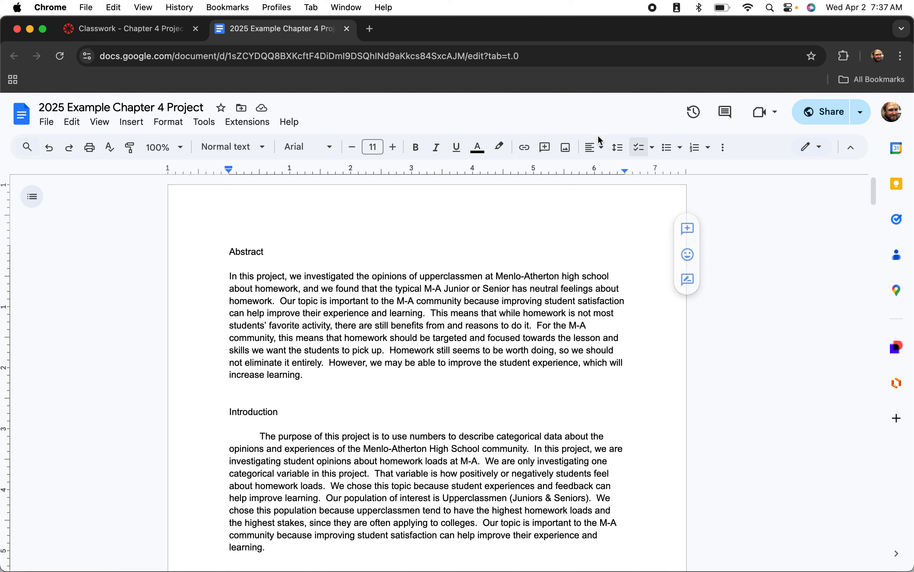
click(597, 147)
click(613, 172)
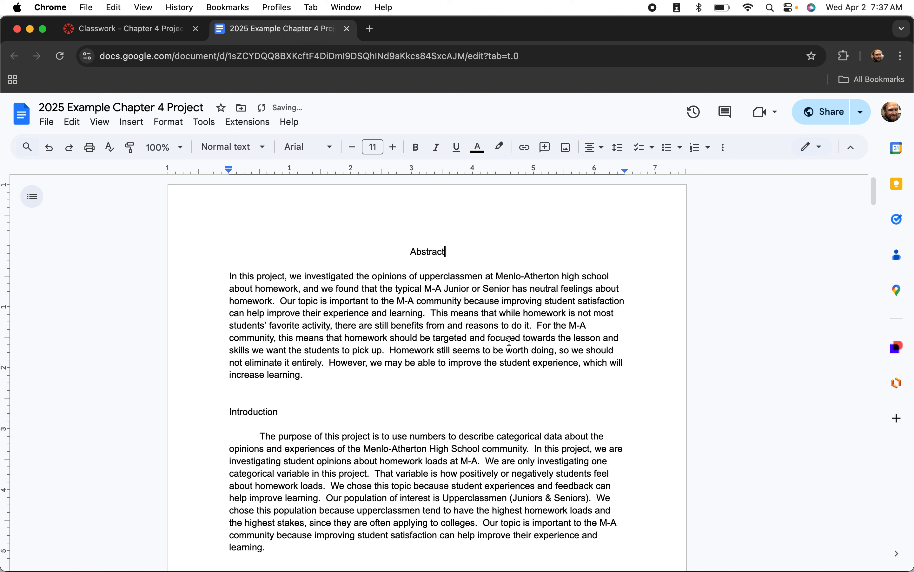
click(439, 419)
click(602, 147)
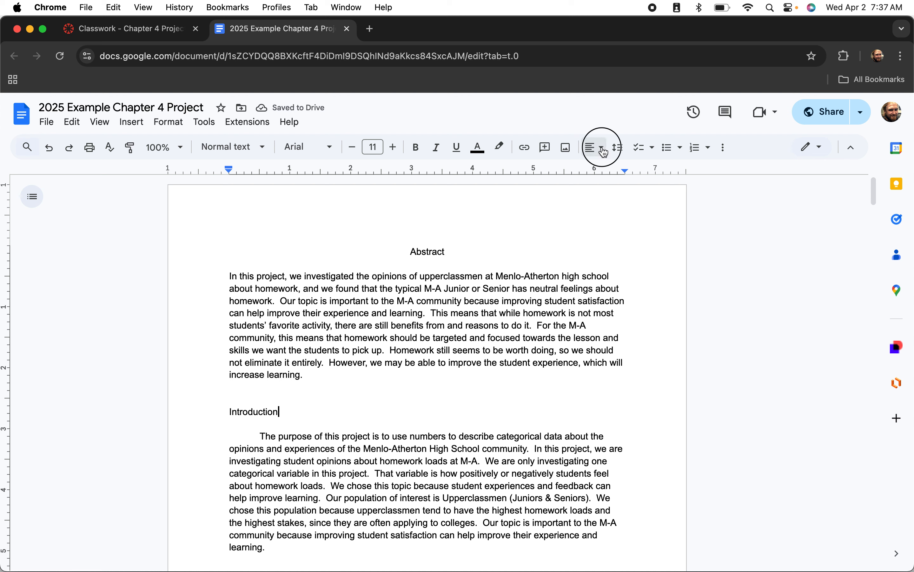
click(613, 171)
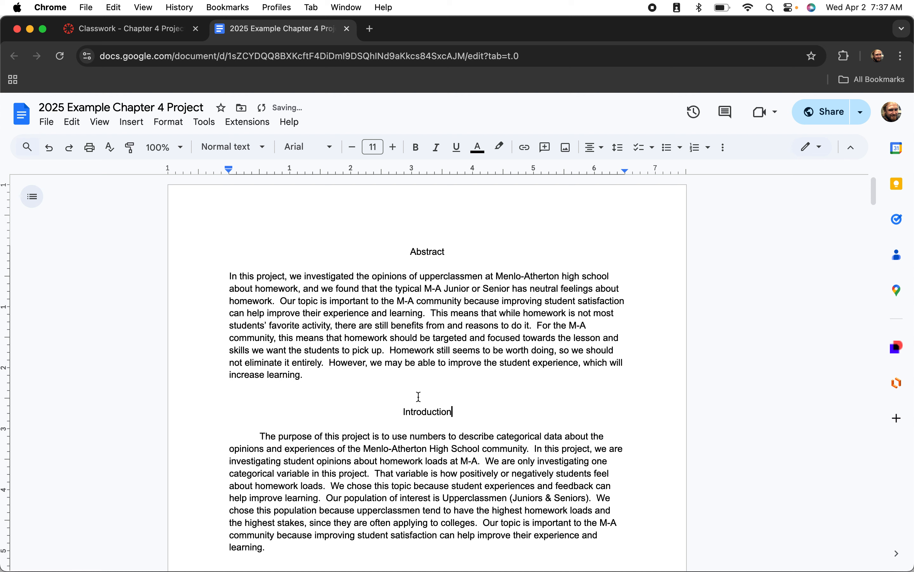
Delete the extra blank line above the Introduction heading and indent the first line of the Abstract paragraph.
key(BackSpace)
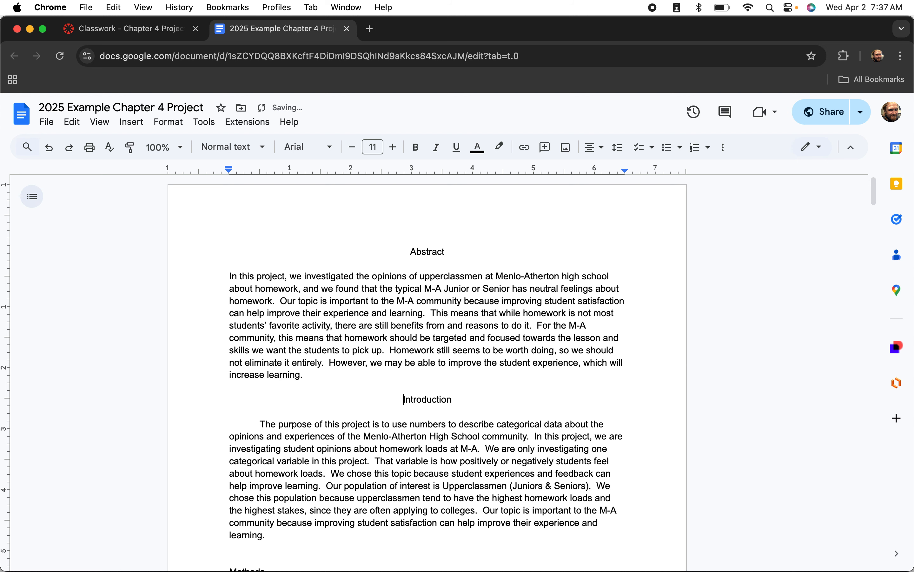
key(Up)
key(Up)
key(Down)
key(Down)
key(Down)
key(Down)
click(211, 280)
key(Tab)
Remove the extra blank line above the Methods heading and center that heading.
scroll(360, 305, down, 3)
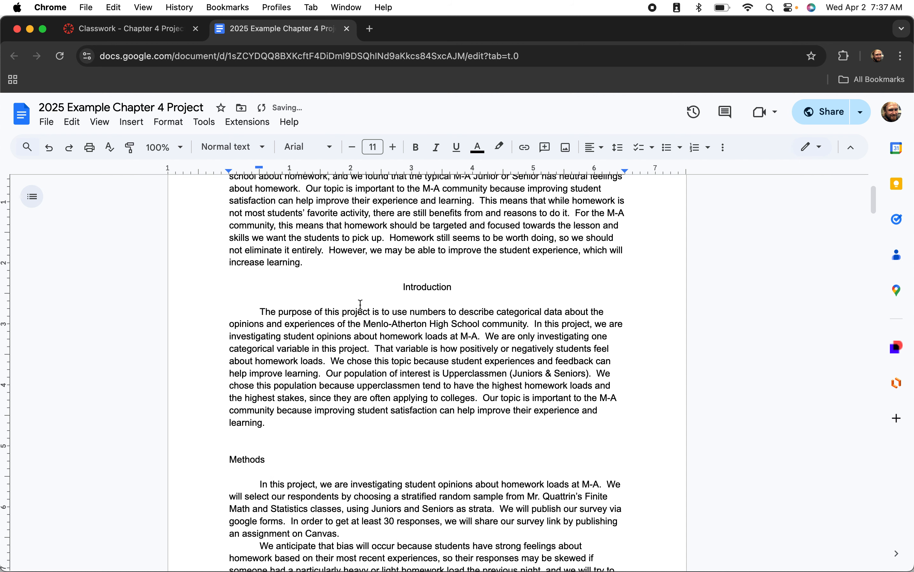
double_click(314, 467)
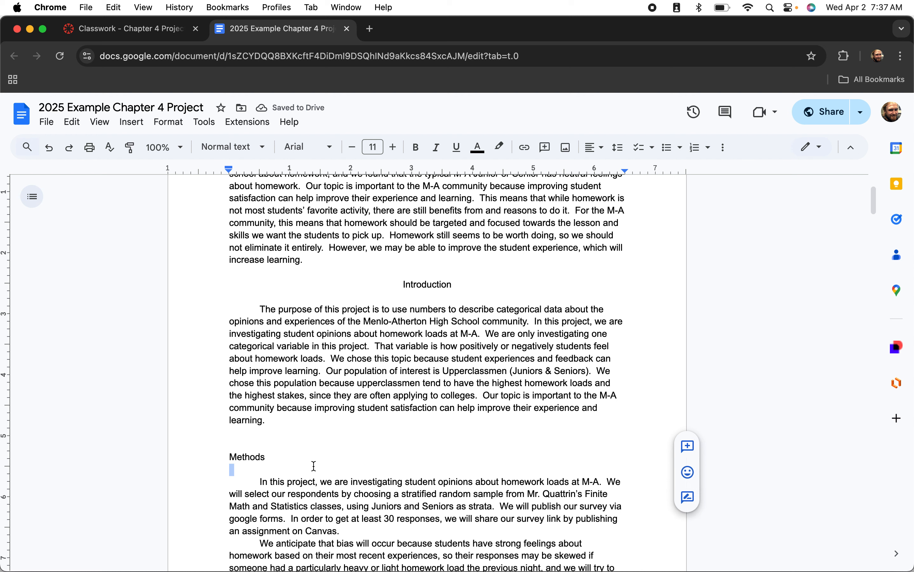
click(313, 451)
double_click(311, 456)
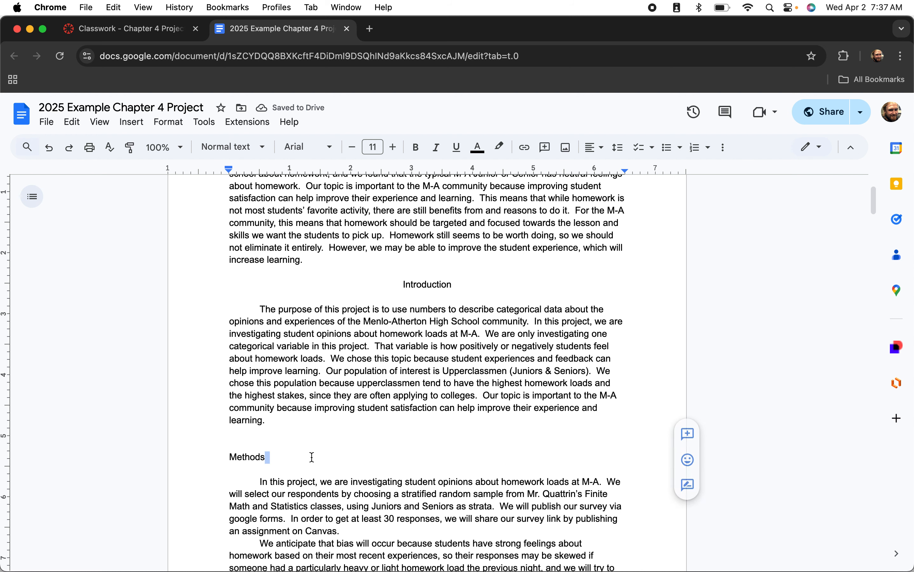
click(306, 446)
key(BackSpace)
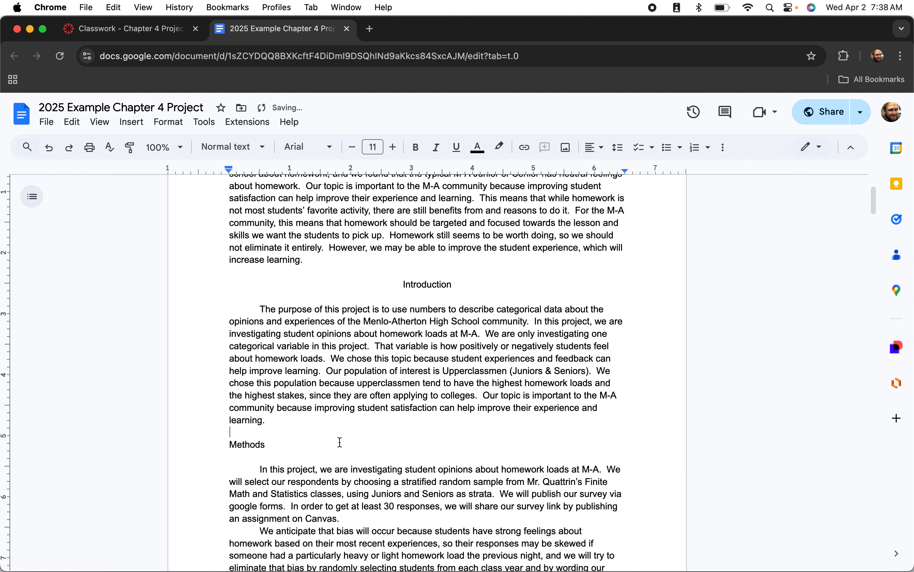
click(597, 153)
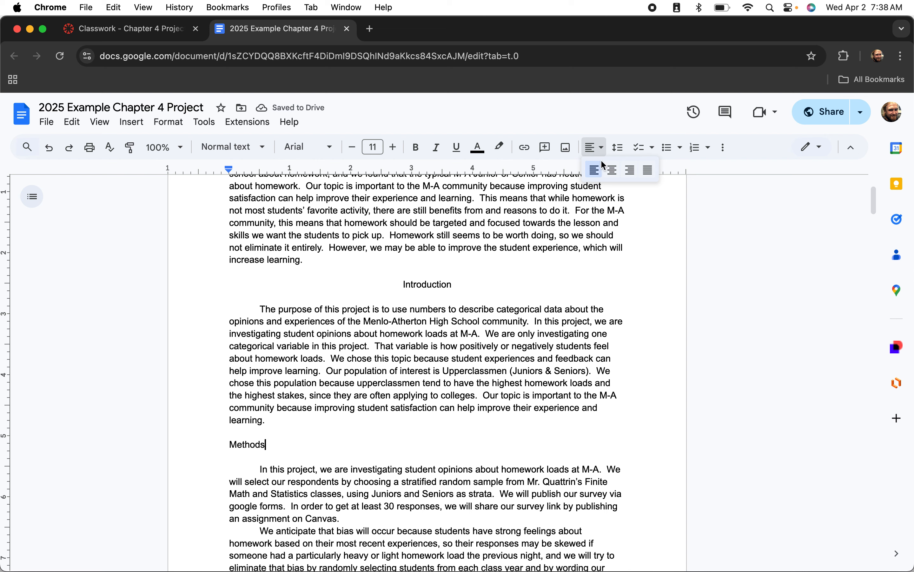
click(610, 175)
Delete the extra blank line between the scoring table and the paragraph about selecting respondents.
scroll(461, 338, down, 5)
scroll(462, 338, down, 7)
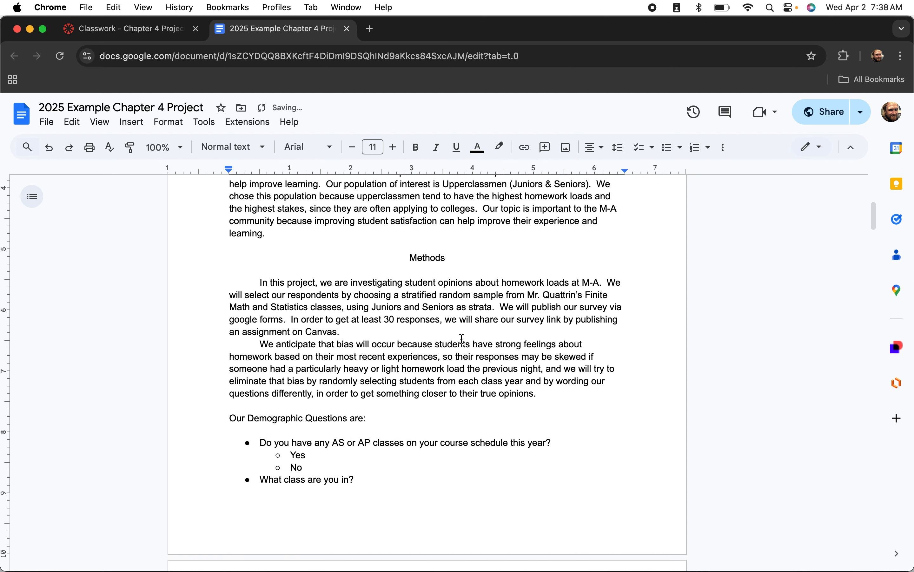
scroll(462, 338, down, 20)
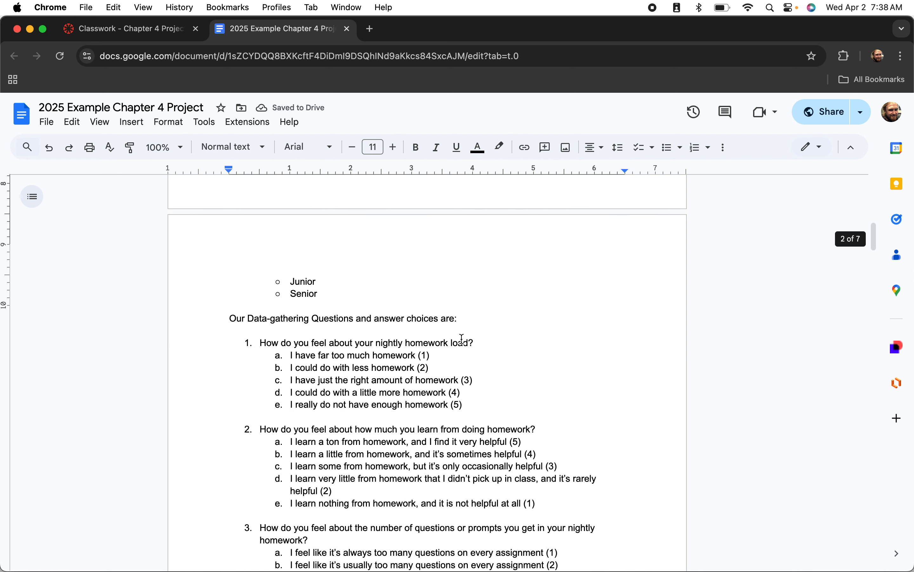
scroll(462, 338, down, 12)
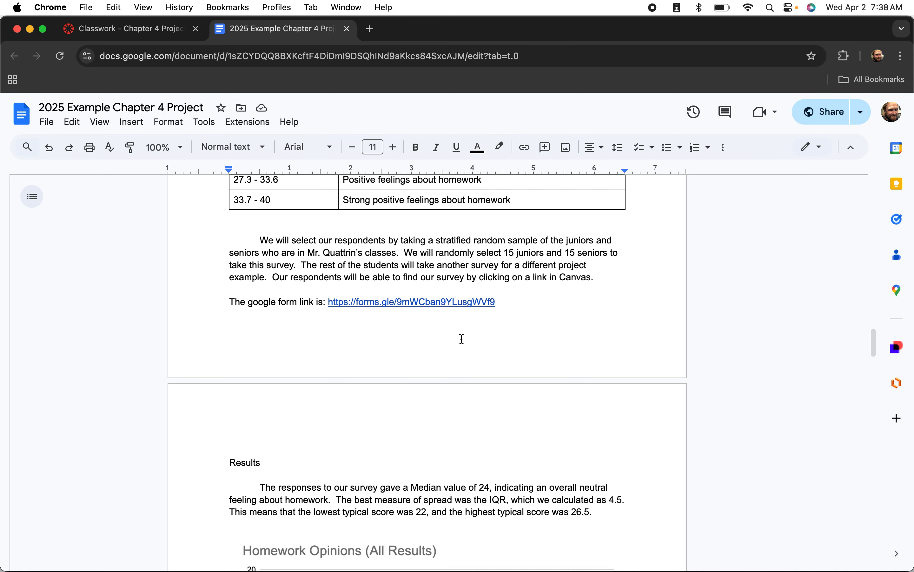
click(327, 226)
key(BackSpace)
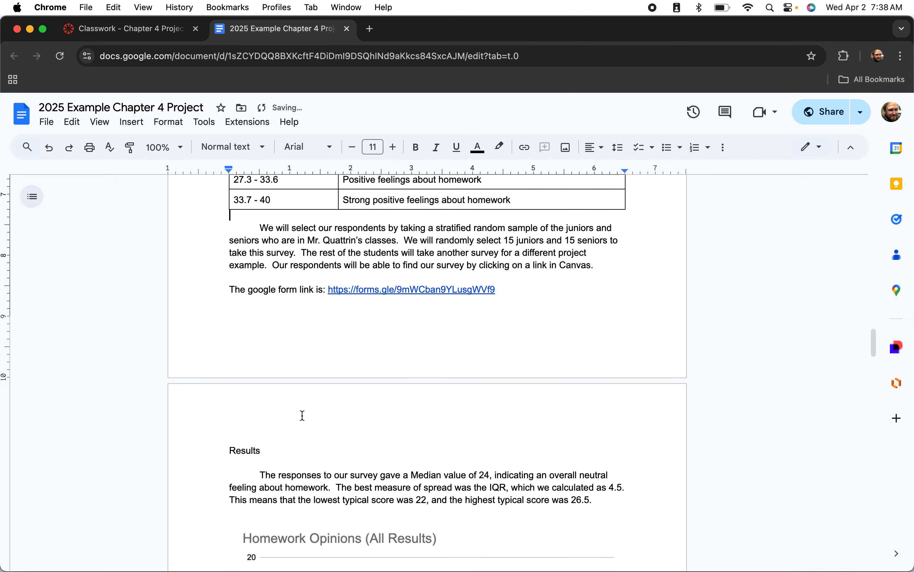
Center the Results heading.
click(292, 449)
key(Tab)
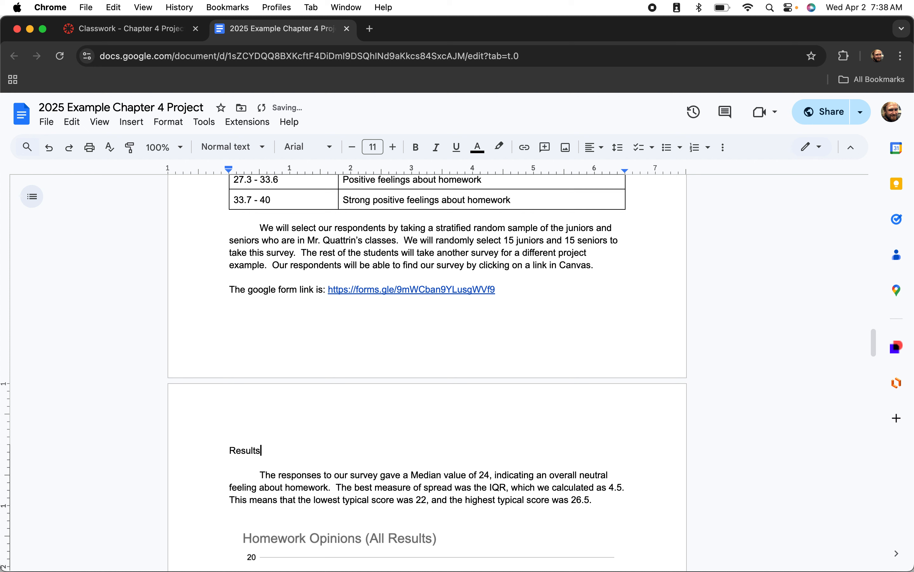
click(603, 155)
click(618, 173)
Indent the two paragraphs below the Homework Opinions (All Results) histogram and delete the blank line between them.
scroll(515, 344, down, 8)
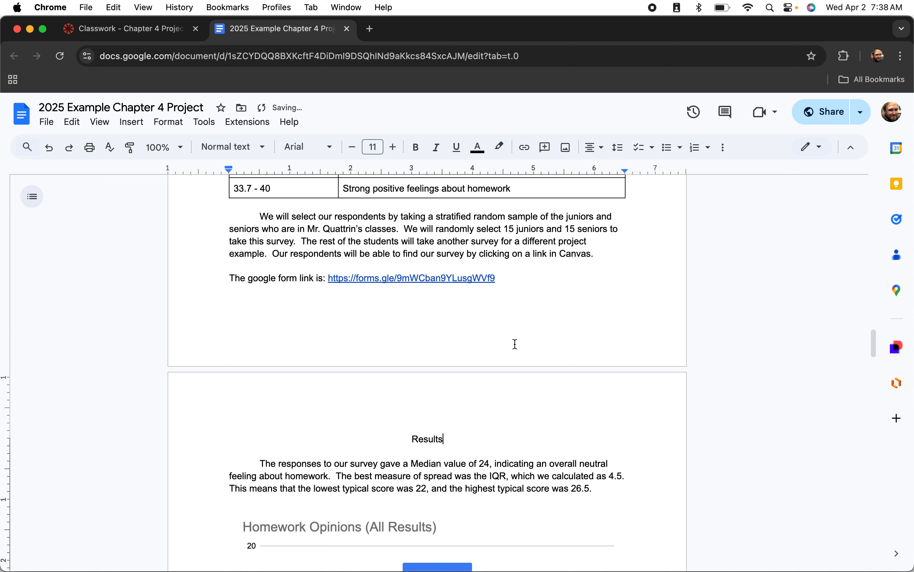
scroll(516, 344, down, 8)
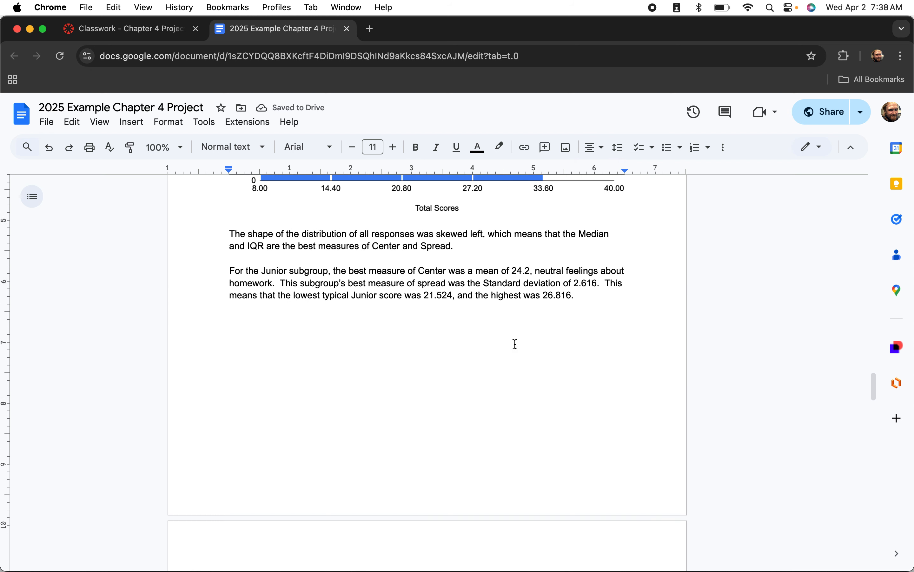
scroll(516, 344, up, 12)
scroll(515, 344, up, 8)
scroll(515, 344, down, 11)
scroll(249, 343, down, 4)
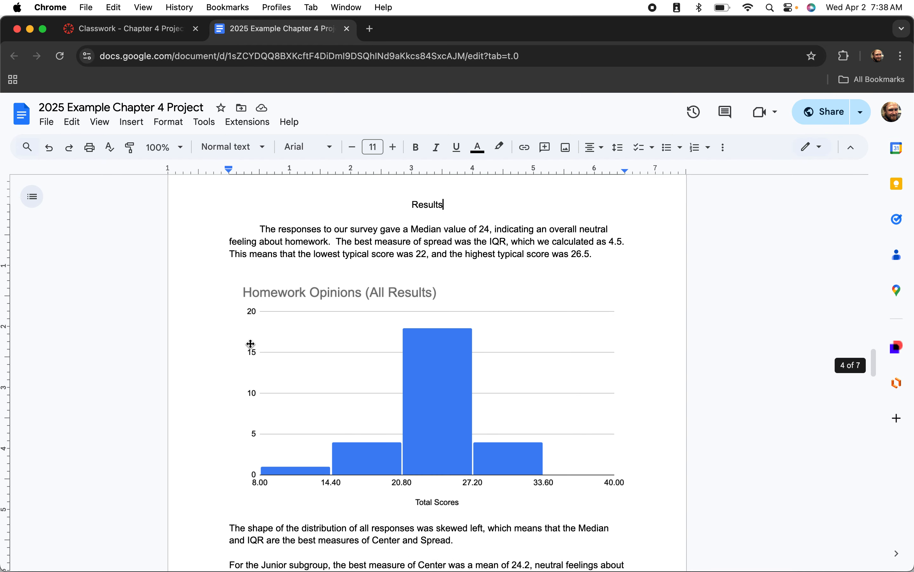
click(222, 403)
key(Tab)
click(218, 440)
key(Tab)
scroll(325, 459, down, 2)
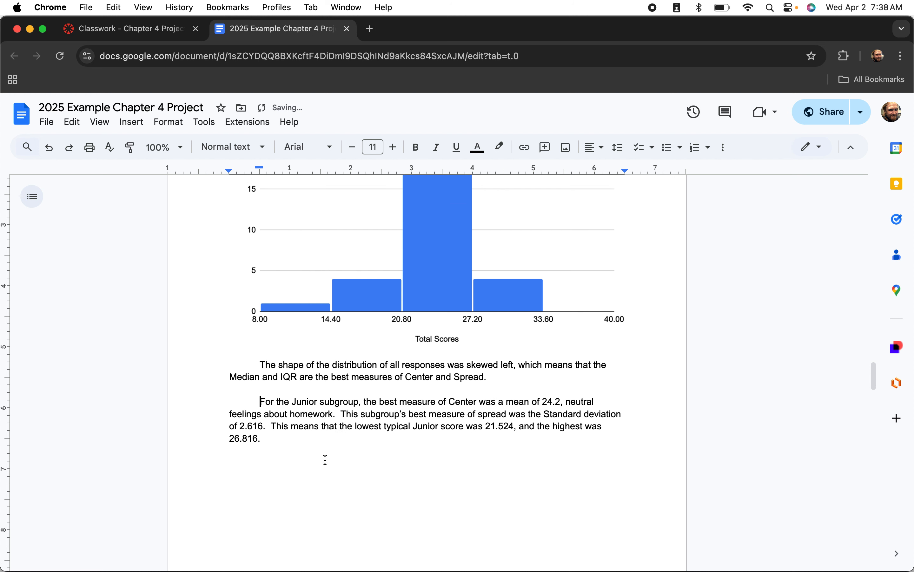
double_click(301, 355)
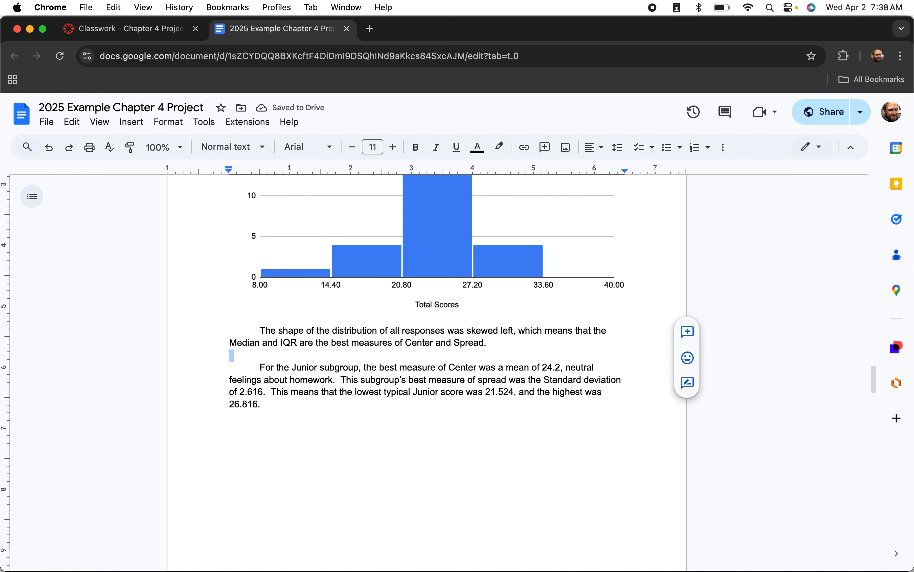
key(BackSpace)
Indent the Junior and Senior subgroup paragraphs below the Junior histogram and delete the blank line between them.
scroll(407, 401, down, 15)
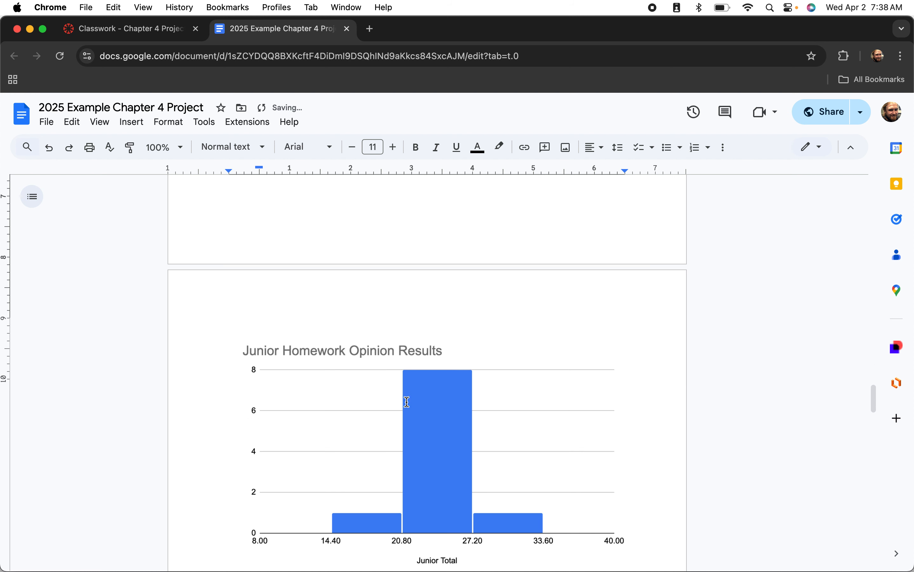
click(230, 341)
key(Tab)
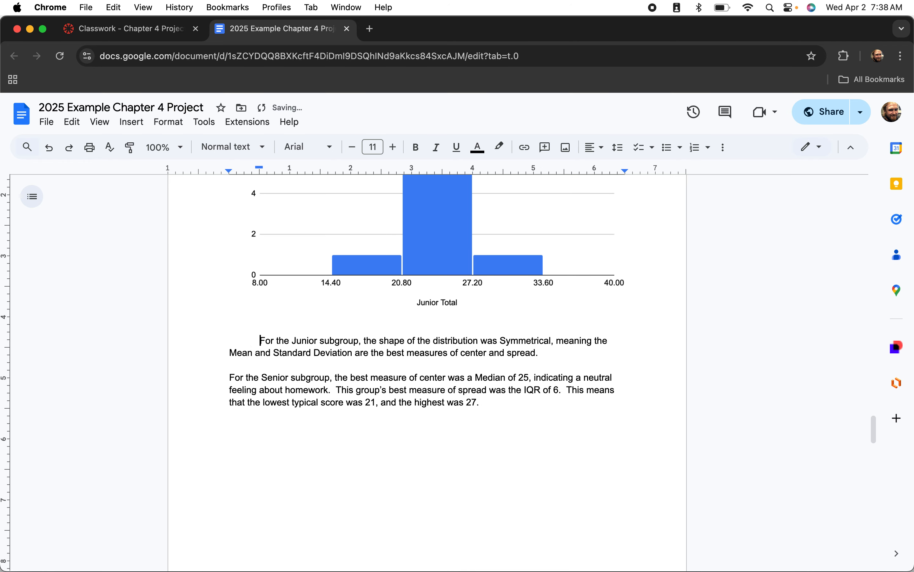
click(248, 362)
key(BackSpace)
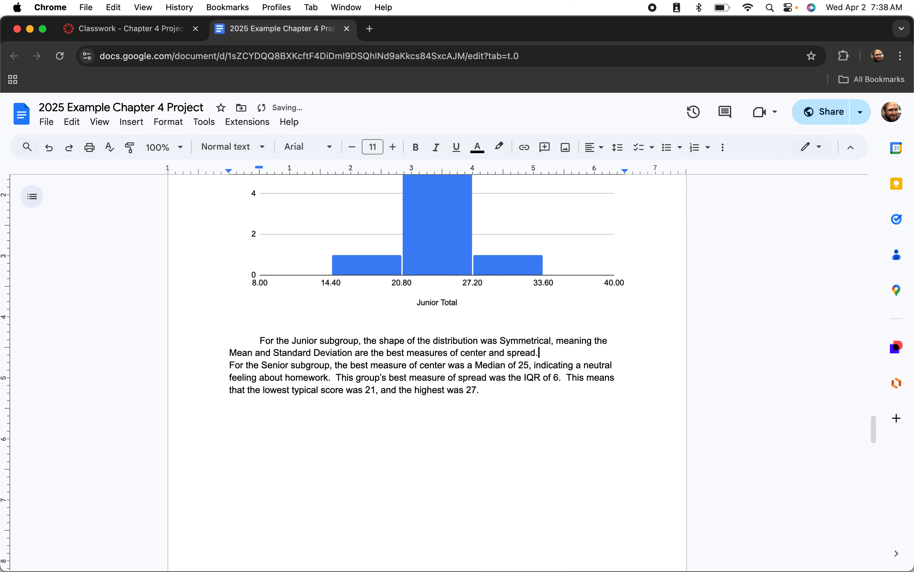
key(Tab)
Indent the distribution-shape paragraph below the Senior histogram and center the Discussion heading.
scroll(460, 455, down, 8)
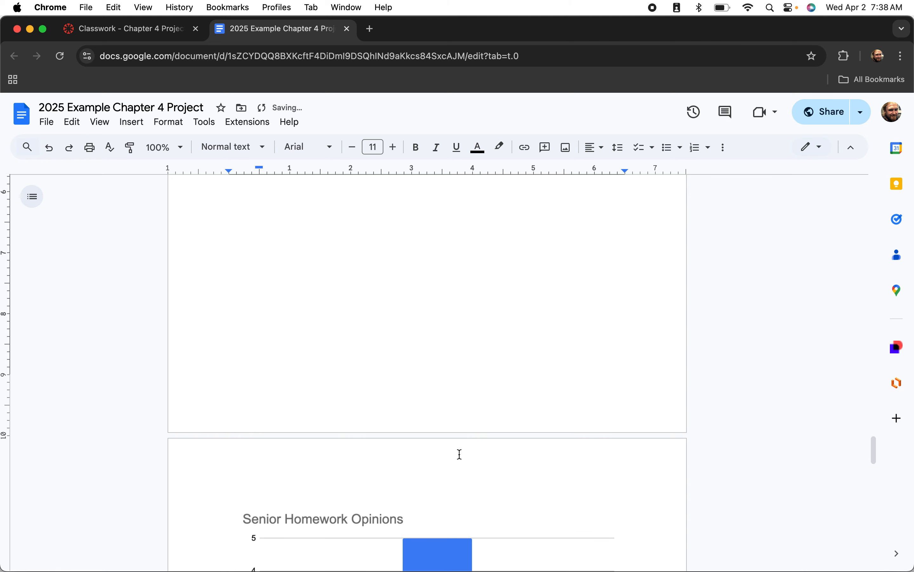
scroll(459, 454, down, 8)
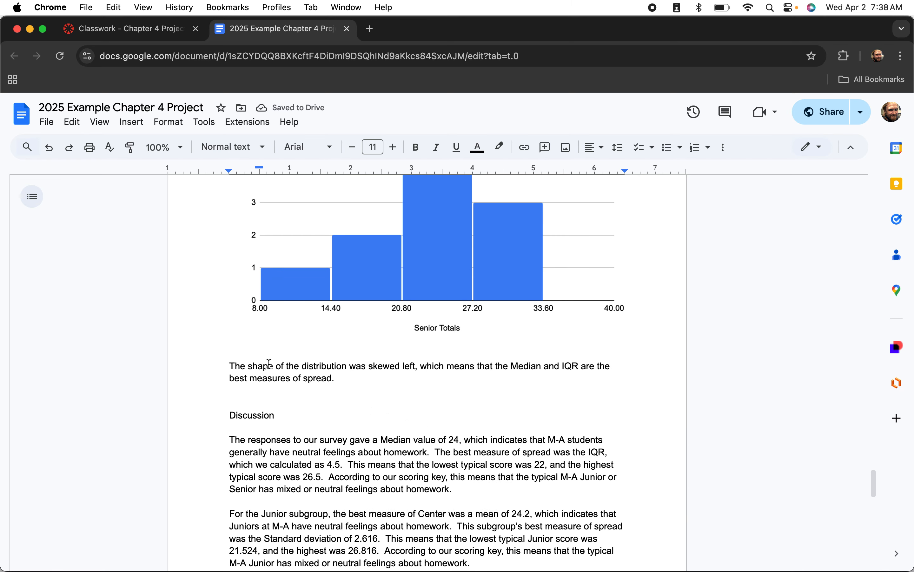
click(230, 364)
key(Tab)
click(279, 416)
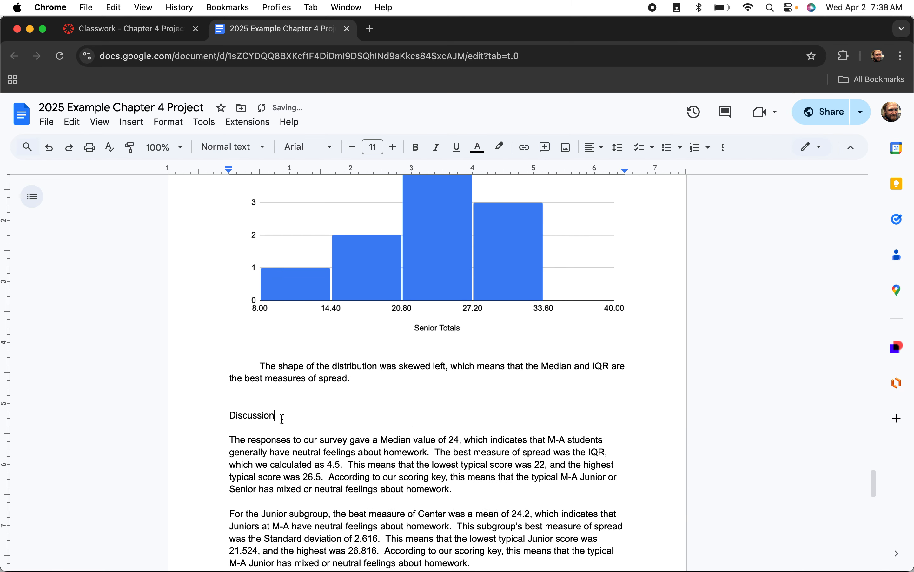
click(595, 147)
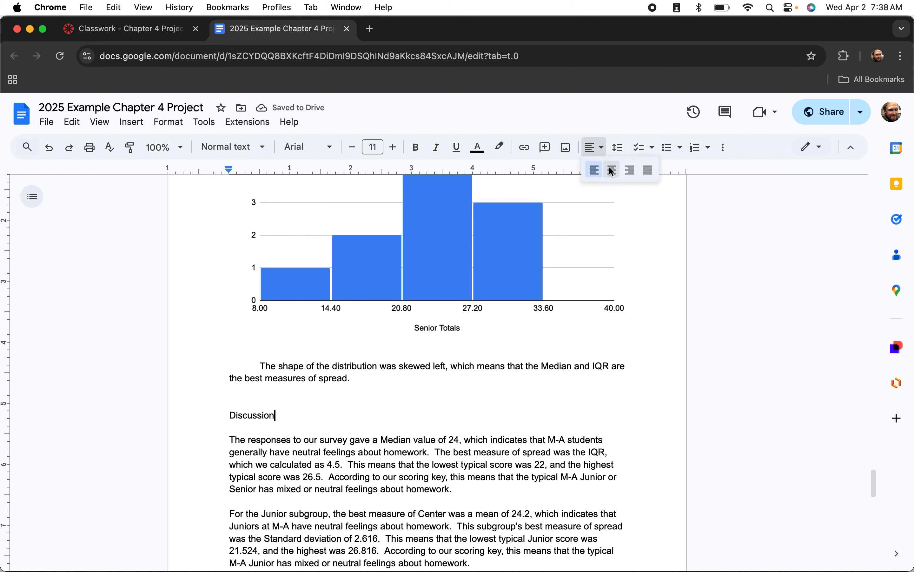
click(611, 169)
Indent the first two Discussion paragraphs and delete the blank line between them.
click(230, 439)
key(Tab)
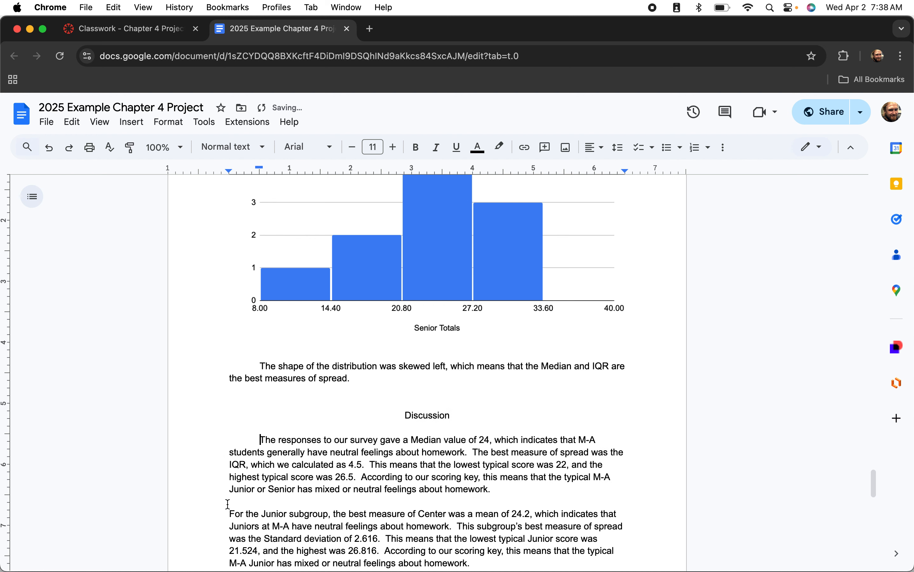
click(228, 503)
key(BackSpace)
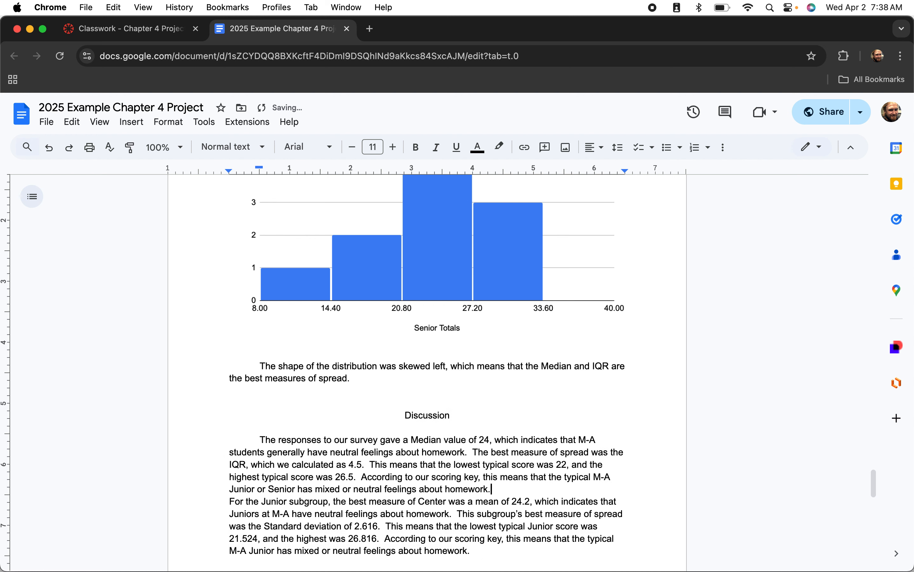
click(220, 502)
key(Tab)
Indent the Senior subgroup paragraph in the Discussion and delete the blank lines above and below it.
scroll(382, 487, down, 3)
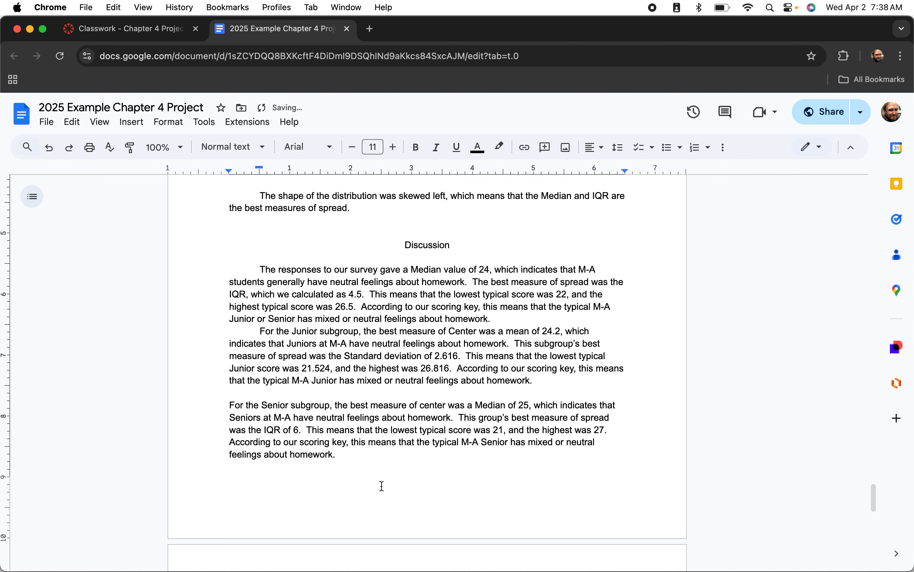
click(230, 403)
key(Tab)
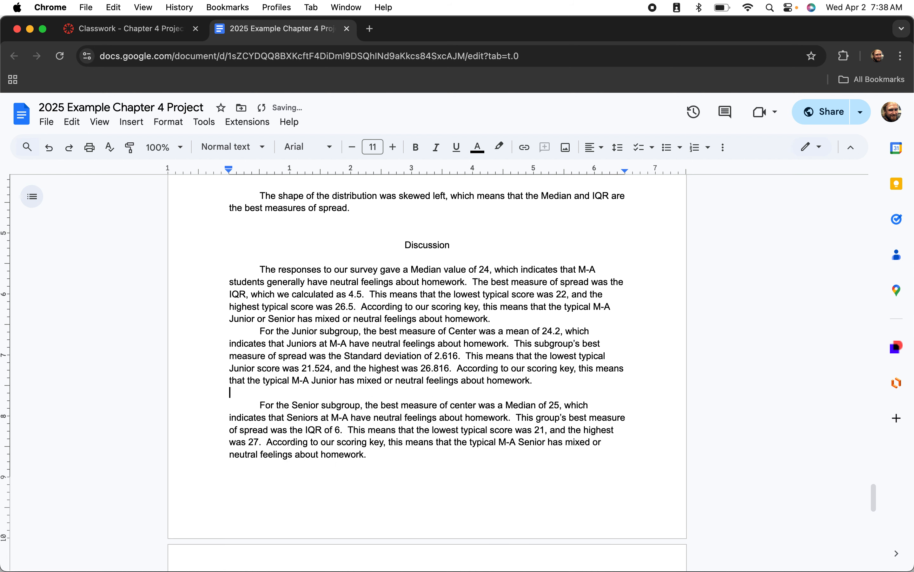
key(BackSpace)
click(211, 458)
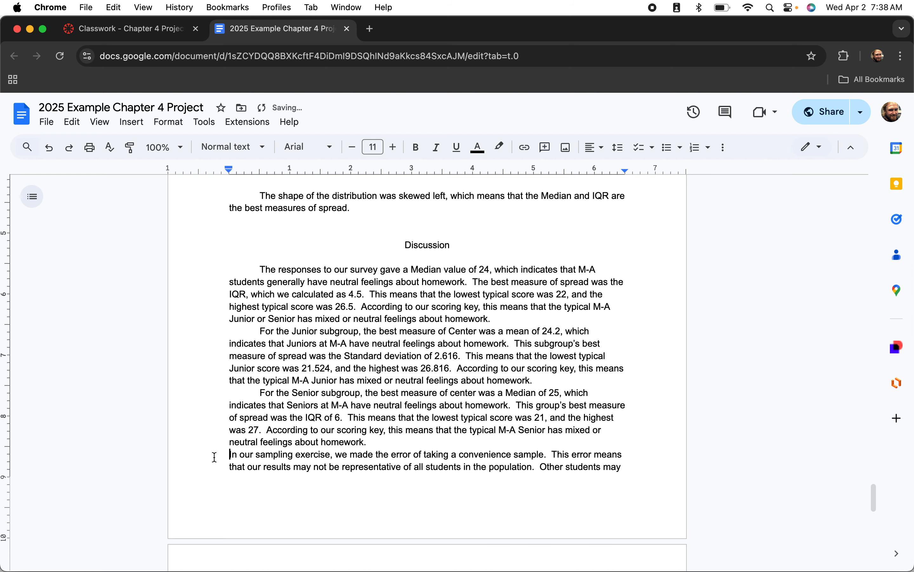
Indent the convenience-sample and undercoverage paragraphs in the Discussion and delete the blank line between them.
key(Tab)
scroll(380, 453, down, 6)
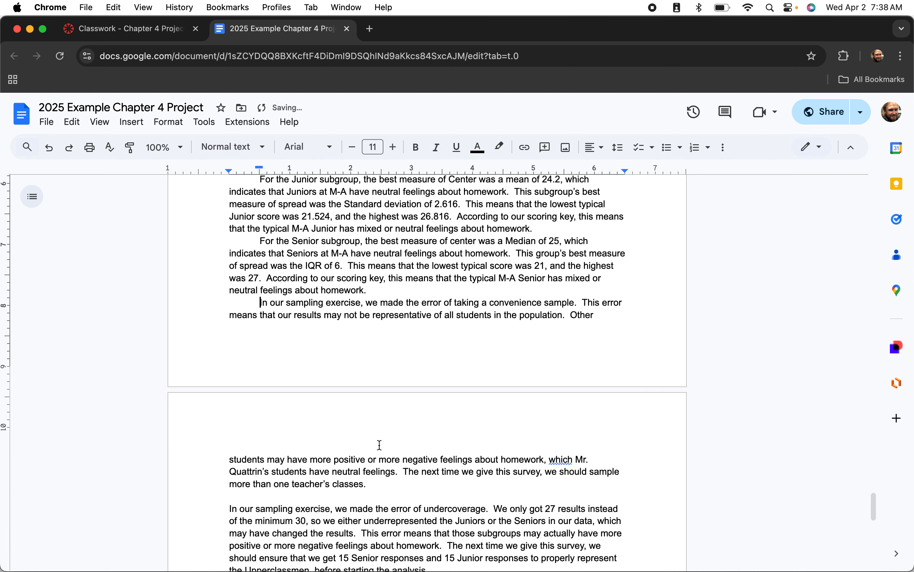
click(229, 410)
key(Tab)
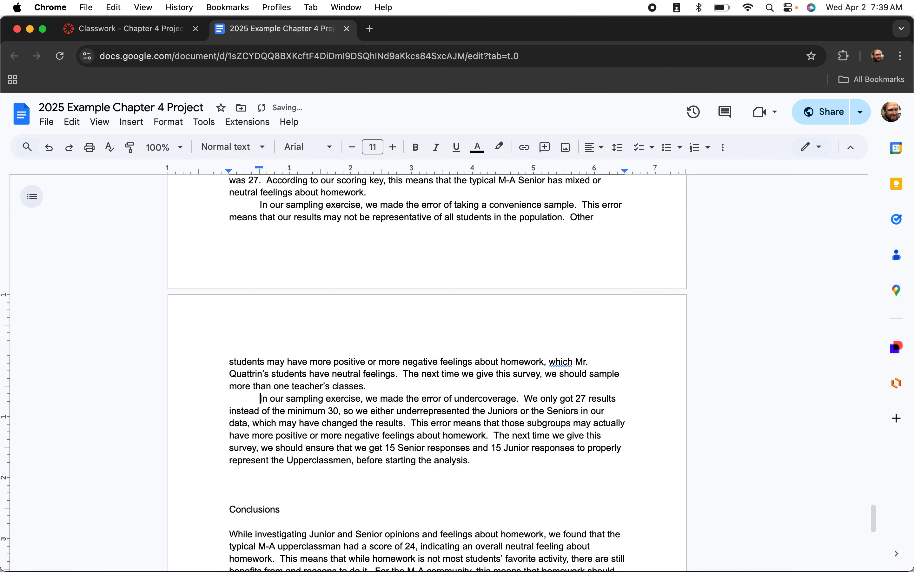
key(BackSpace)
Delete the extra blank lines above the Conclusions heading, leaving a single one.
scroll(394, 449, down, 3)
click(310, 415)
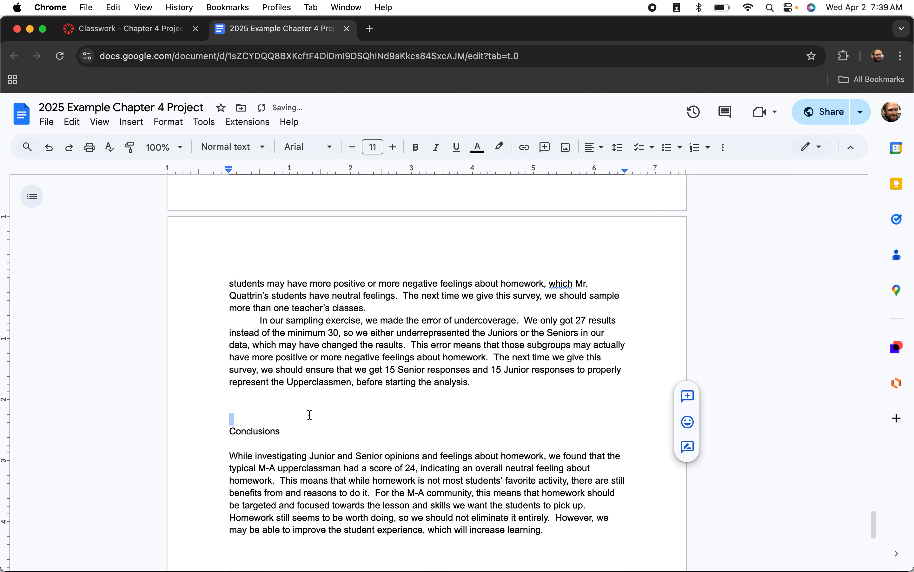
key(Delete)
key(BackSpace)
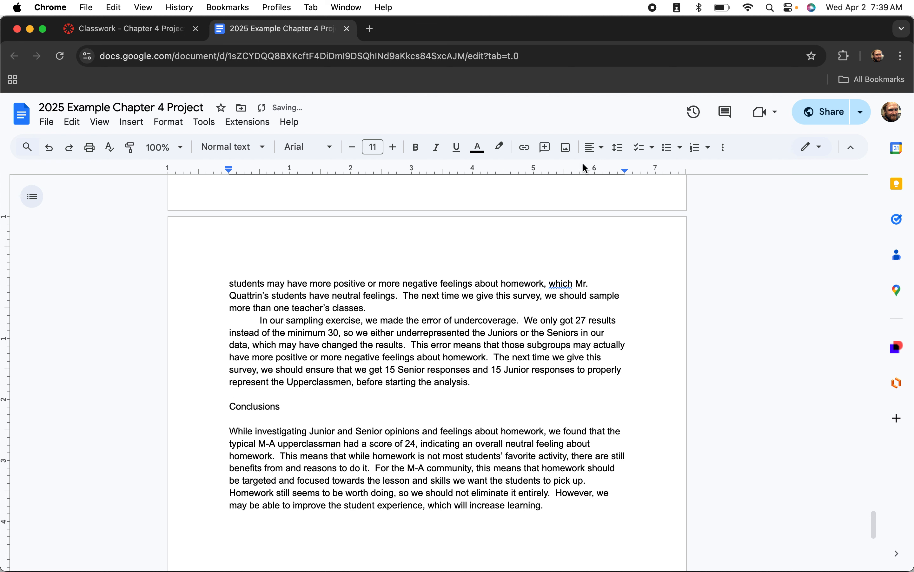
Center the Conclusions heading and indent the first line of the paragraph below it.
click(594, 147)
click(609, 170)
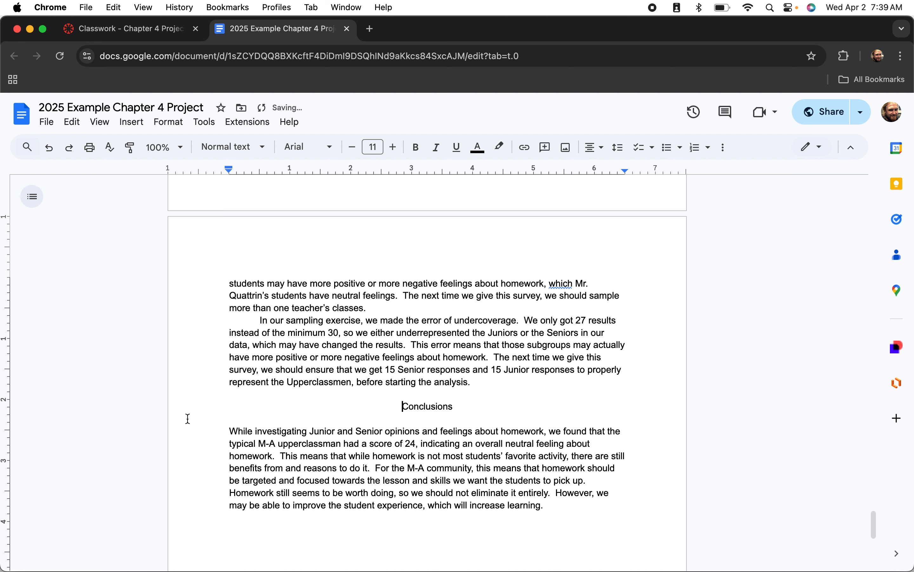
click(223, 430)
key(Tab)
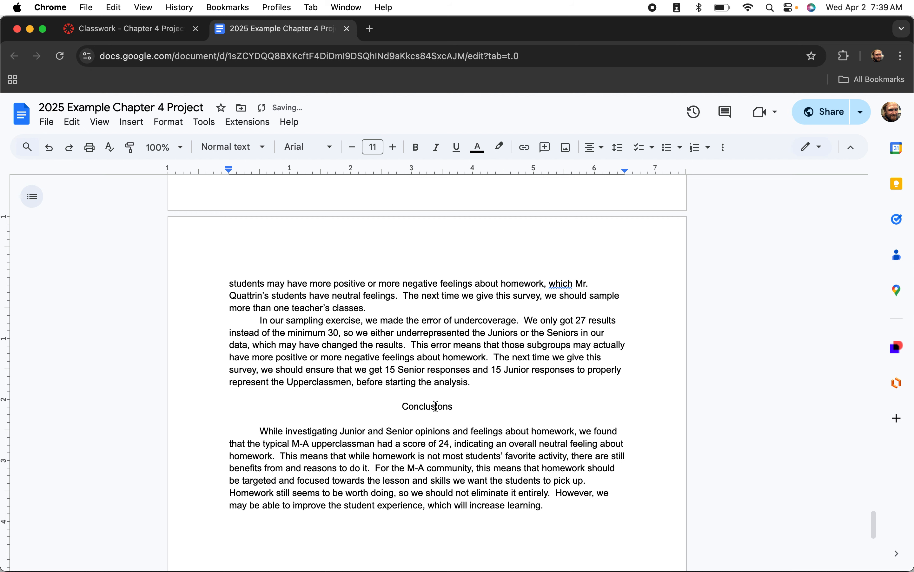
double_click(430, 418)
click(430, 419)
Delete the extra blank line above the Discussion heading.
scroll(430, 419, down, 5)
scroll(430, 419, up, 6)
scroll(430, 419, up, 15)
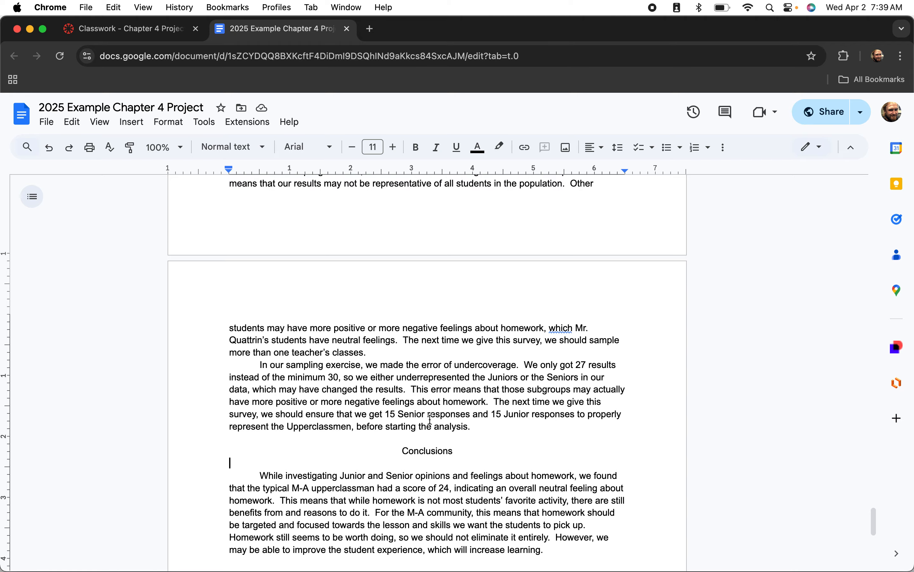
scroll(430, 419, up, 2)
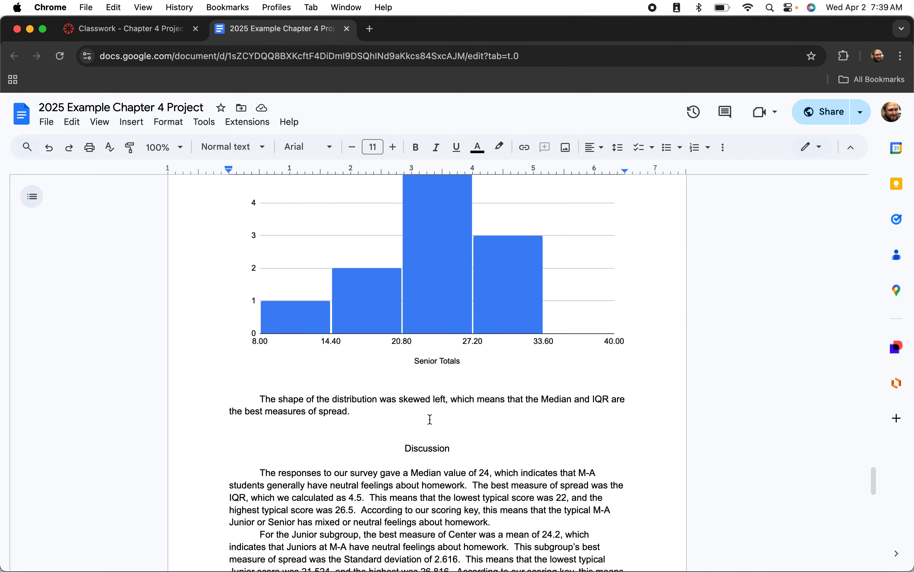
click(424, 440)
key(BackSpace)
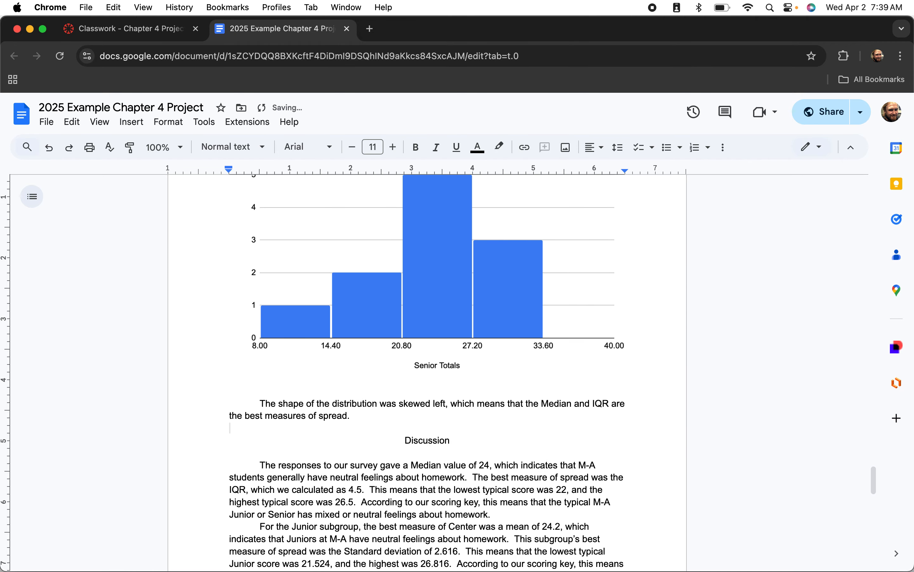
Join the google form link sentence to the end of the respondent-selection paragraph below the scoring key table.
scroll(430, 419, up, 20)
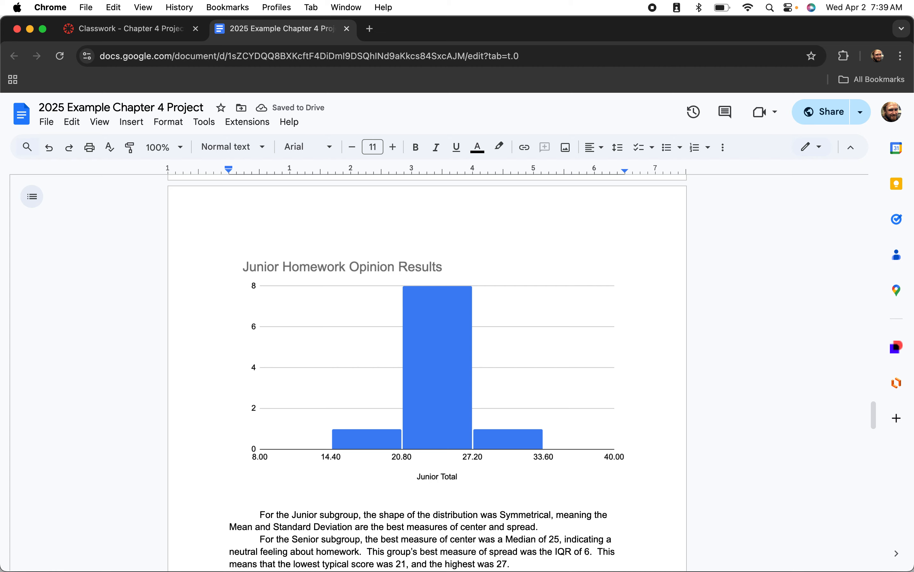
scroll(411, 498, down, 5)
scroll(411, 497, up, 20)
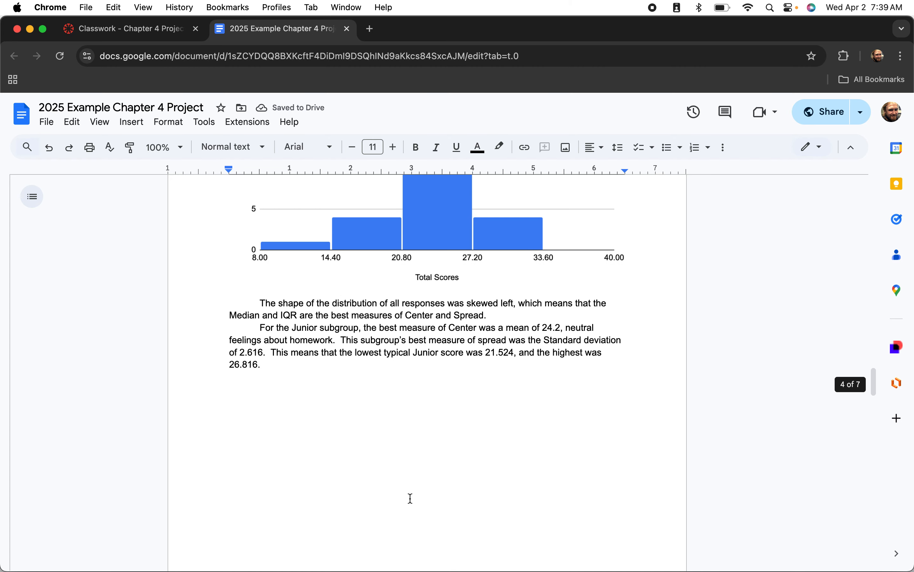
scroll(411, 499, up, 1)
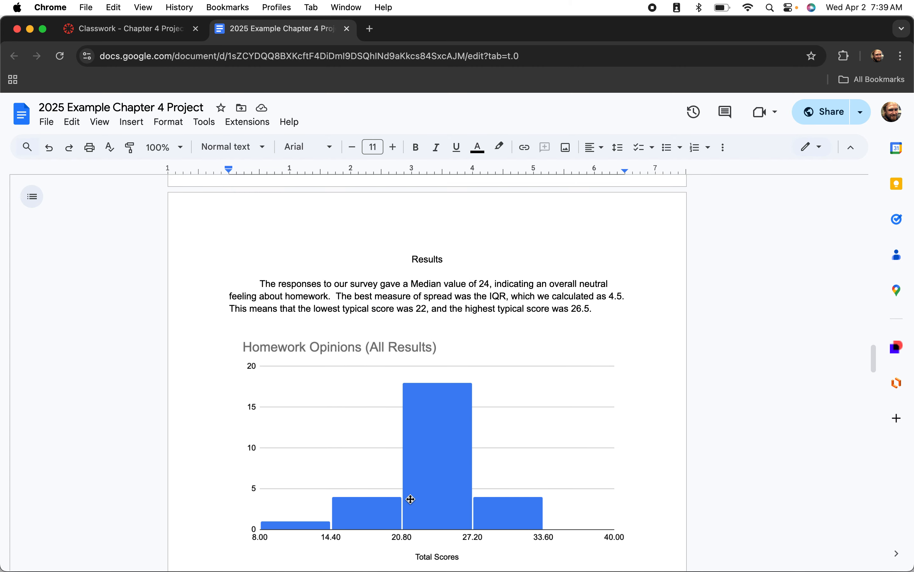
scroll(429, 371, up, 15)
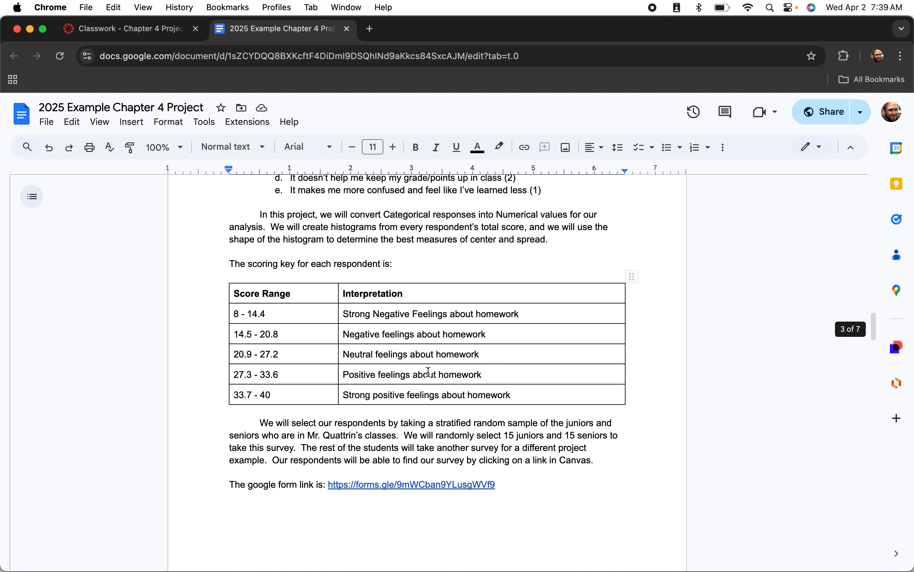
scroll(429, 371, up, 1)
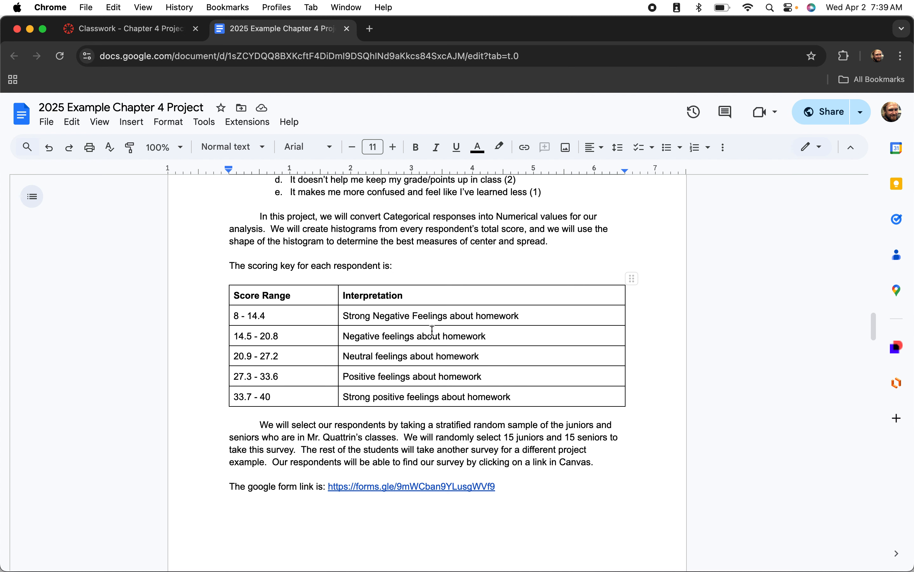
scroll(416, 374, up, 4)
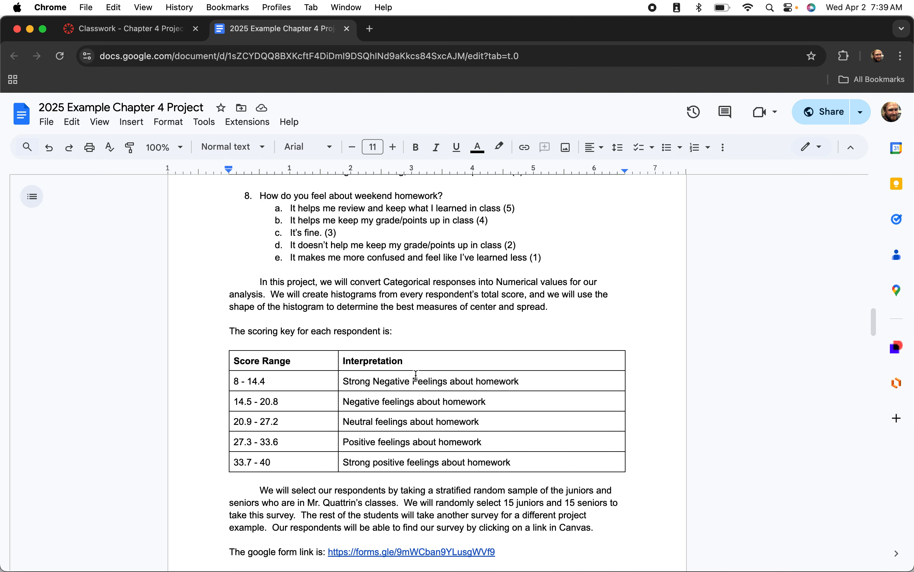
scroll(416, 374, down, 5)
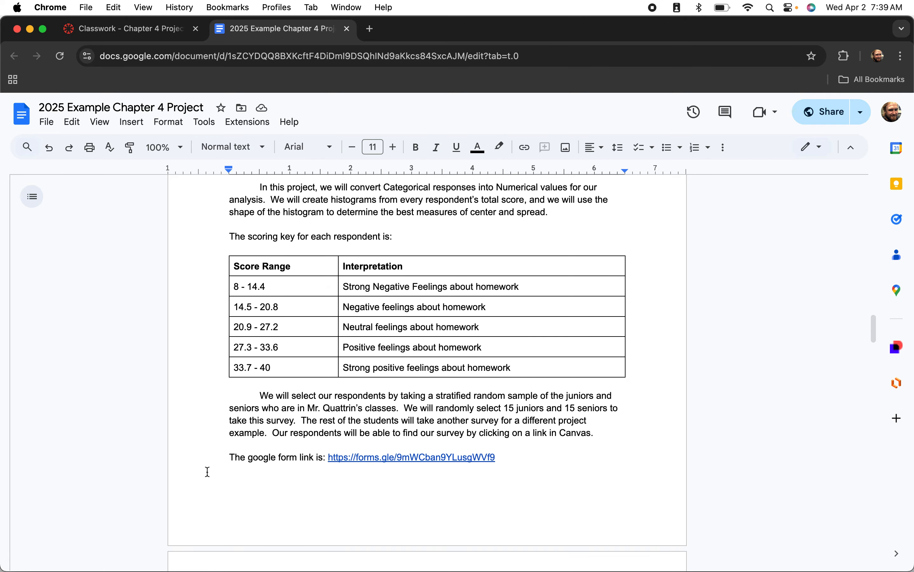
click(221, 456)
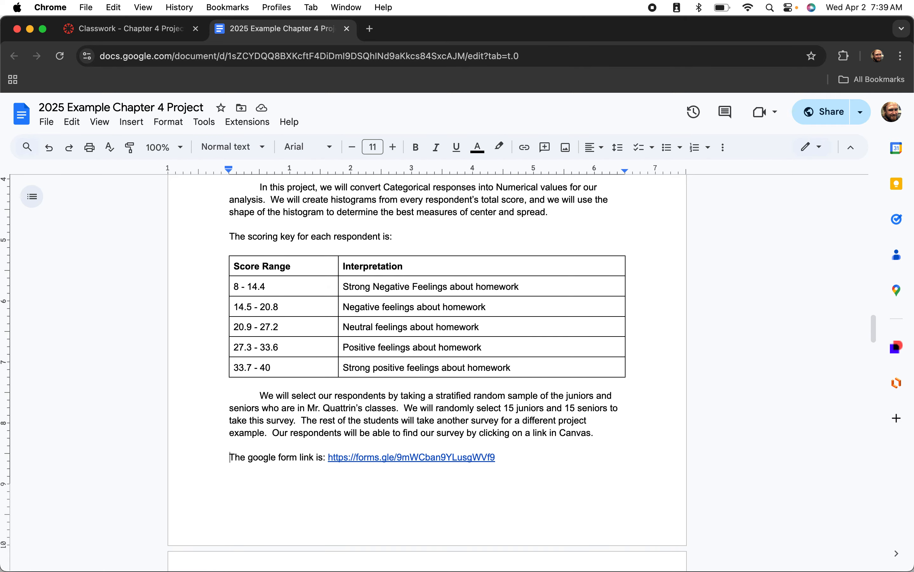
key(BackSpace)
key(BackSpace)
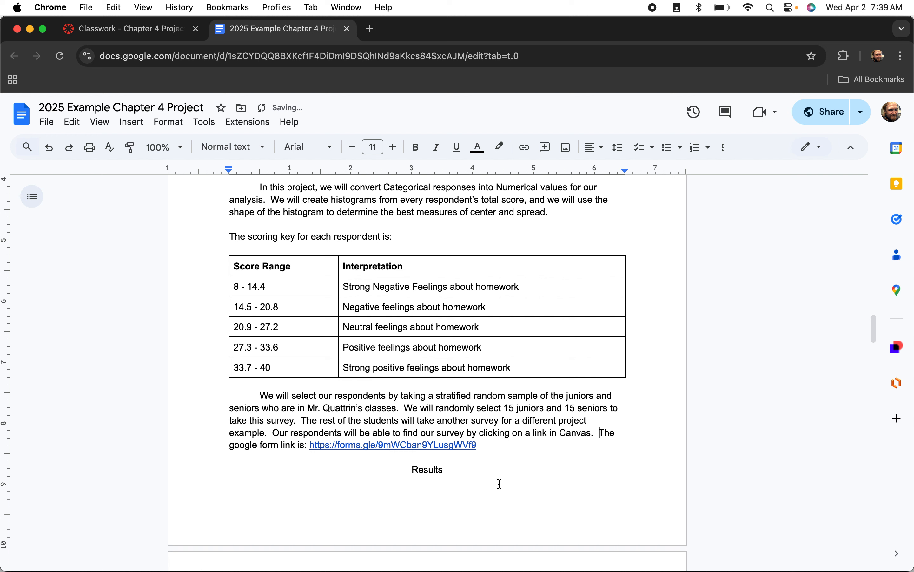
click(375, 445)
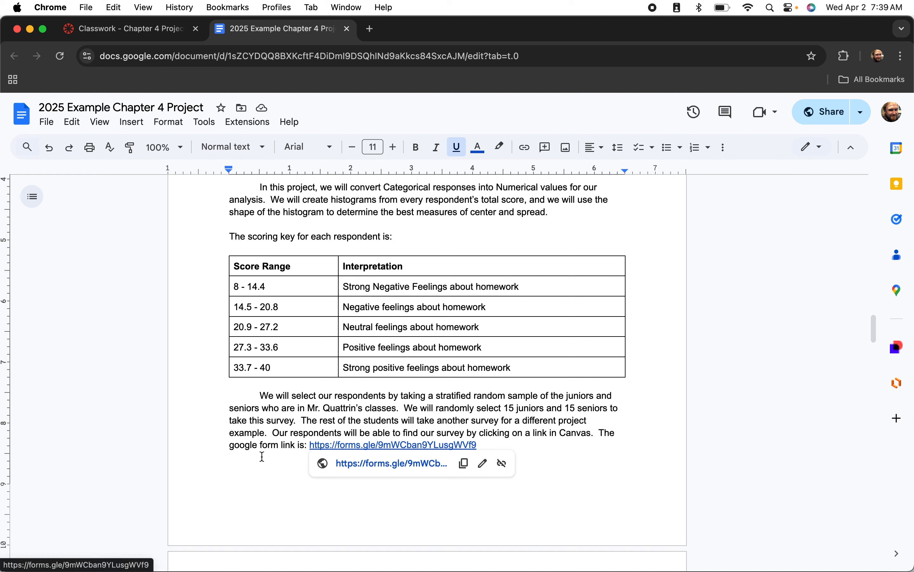
click(271, 445)
drag(523, 450, 309, 445)
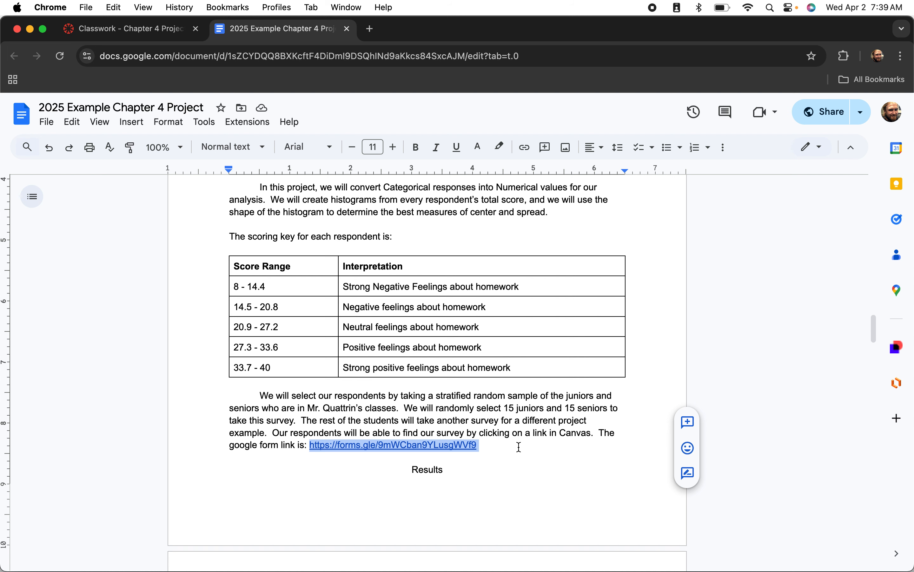
key(super+c)
key(super+k)
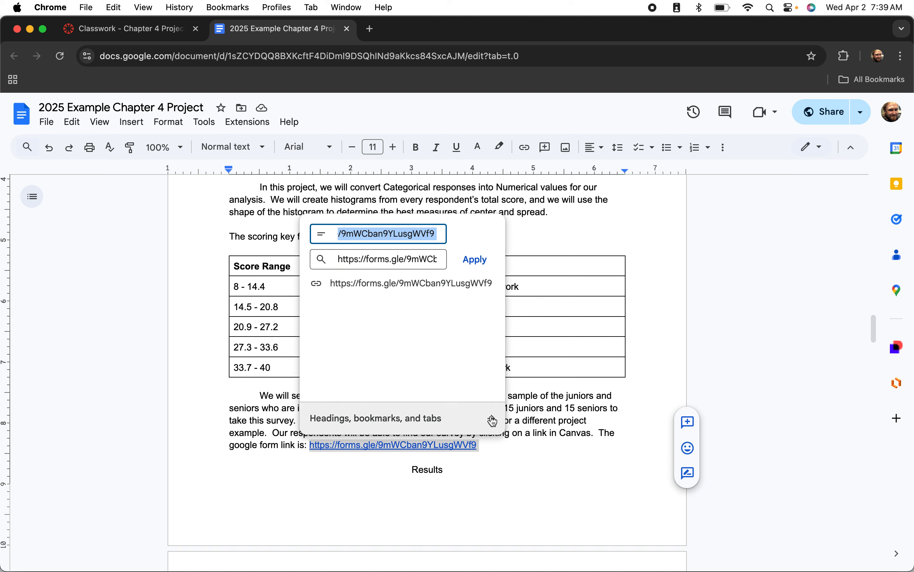
click(490, 447)
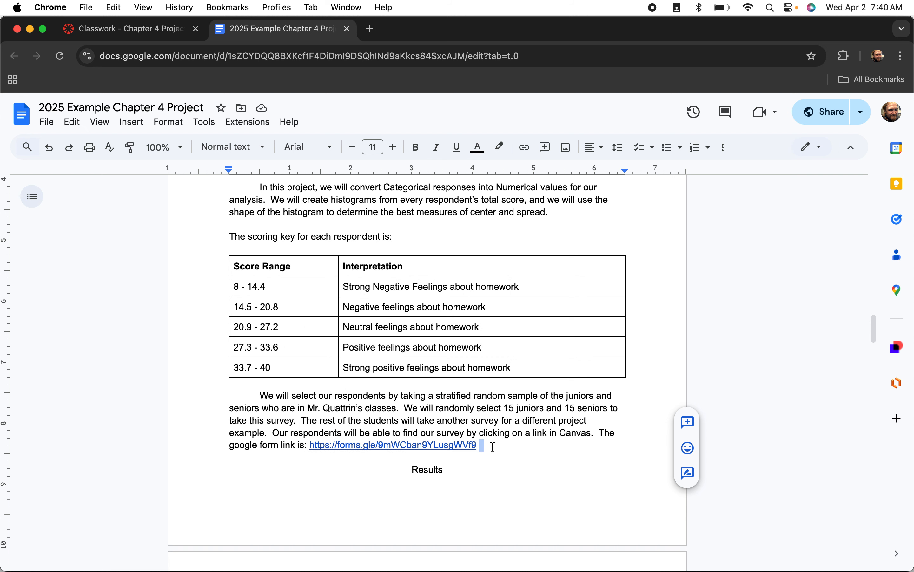
key(BackSpace)
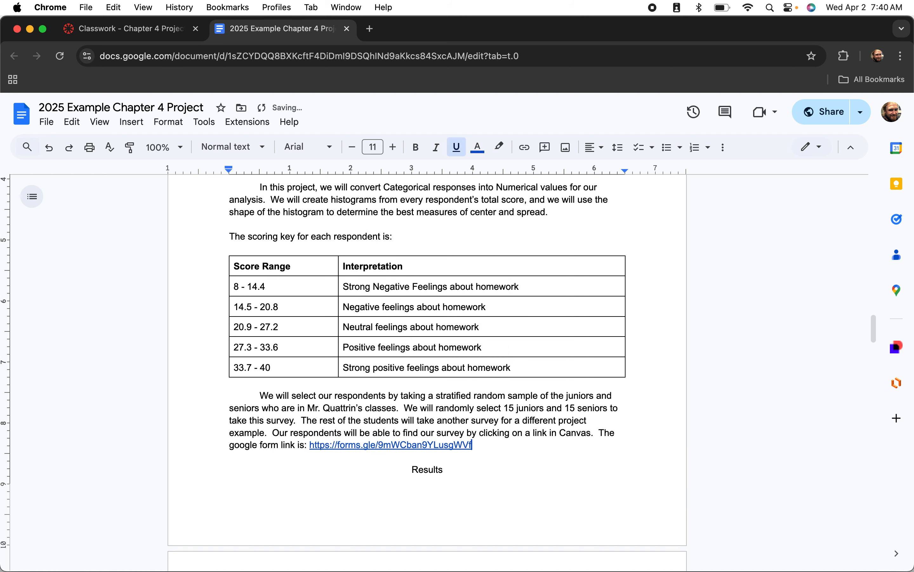
text(9)
Remove the hyperlink from the google form URL so it is plain text.
click(409, 445)
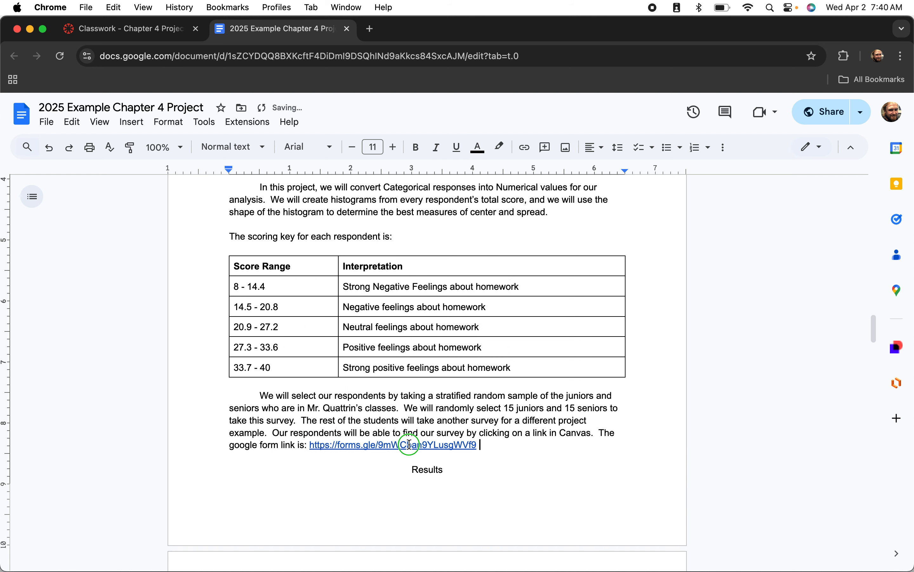
right_click(410, 444)
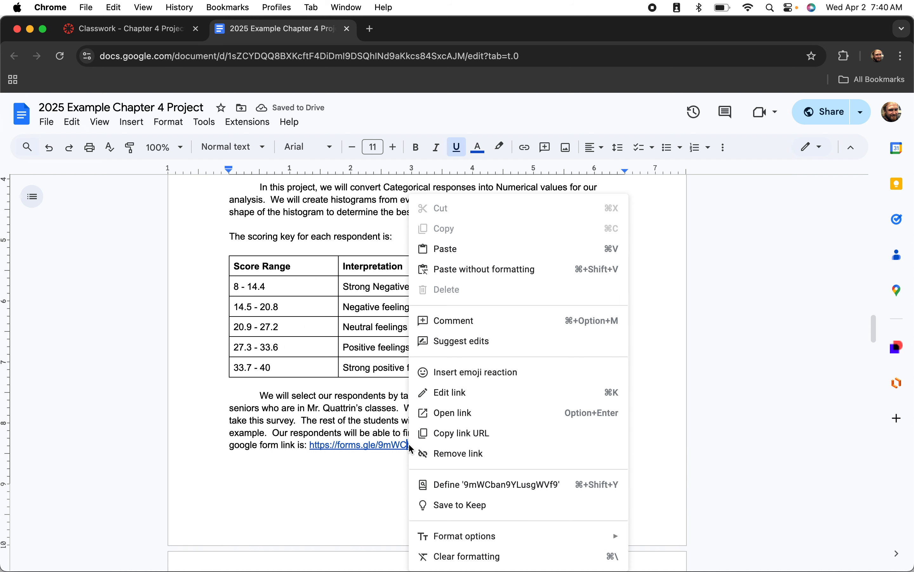
click(475, 457)
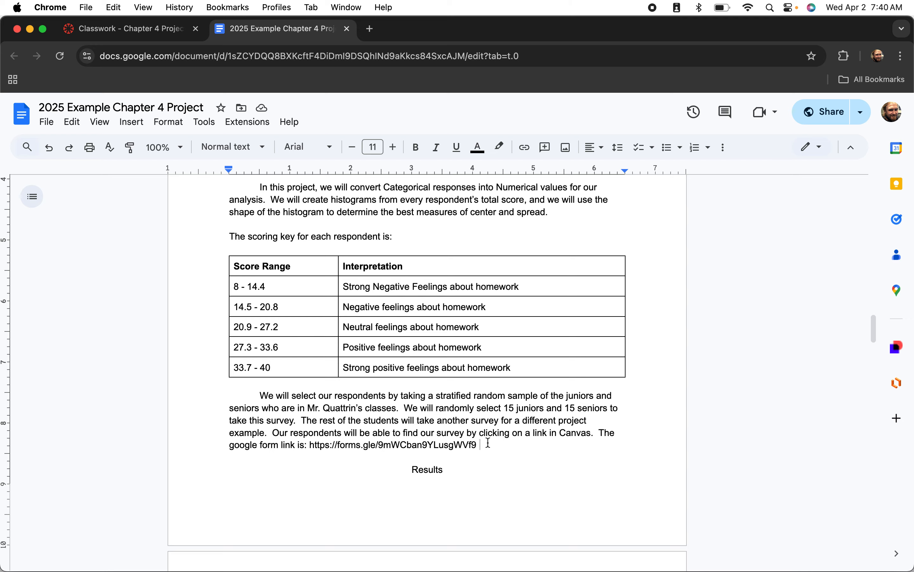
Set the text of the whole document to Times New Roman, size 12.
scroll(488, 443, up, 15)
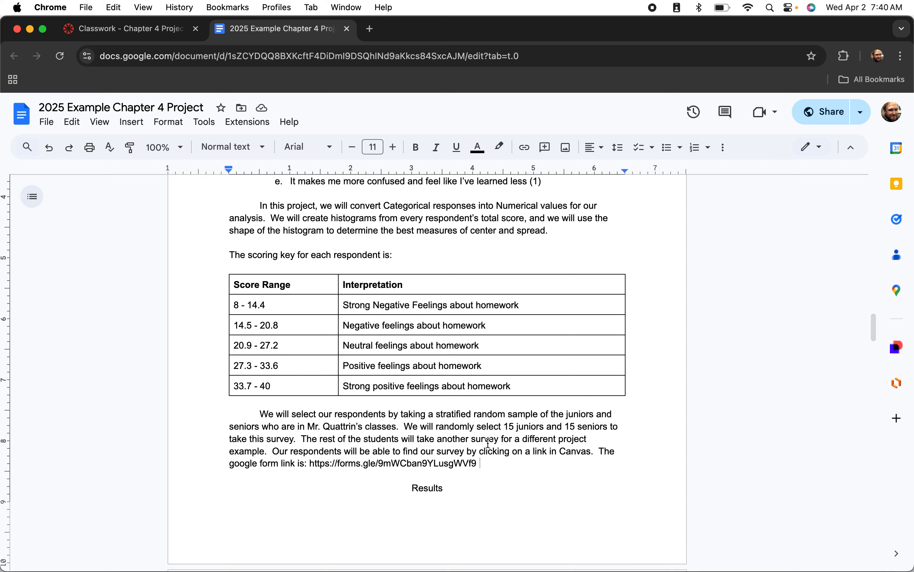
scroll(488, 443, up, 2)
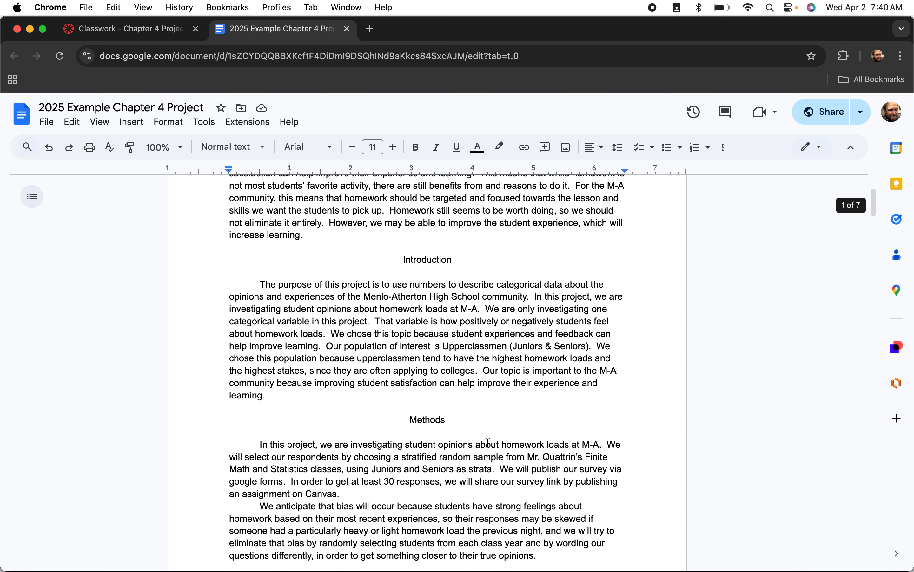
click(366, 279)
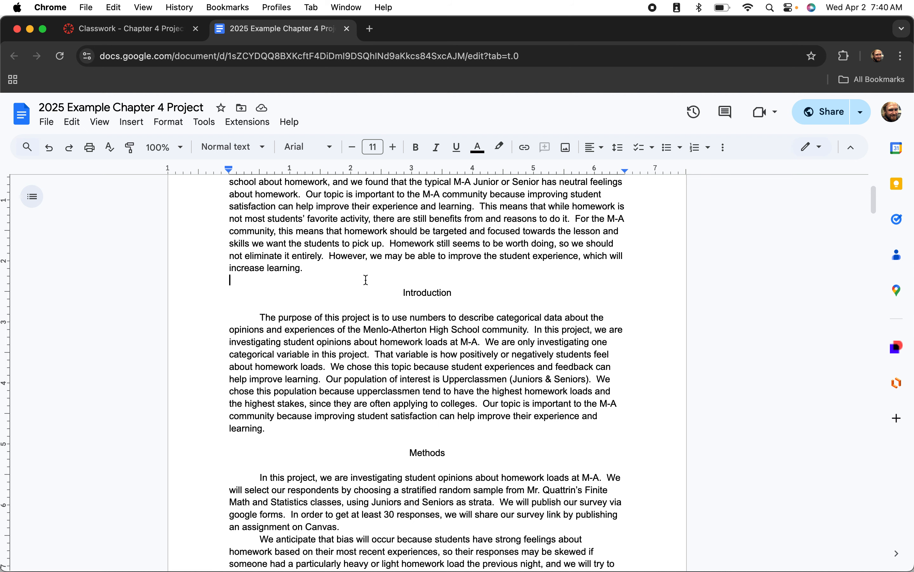
scroll(366, 280, up, 3)
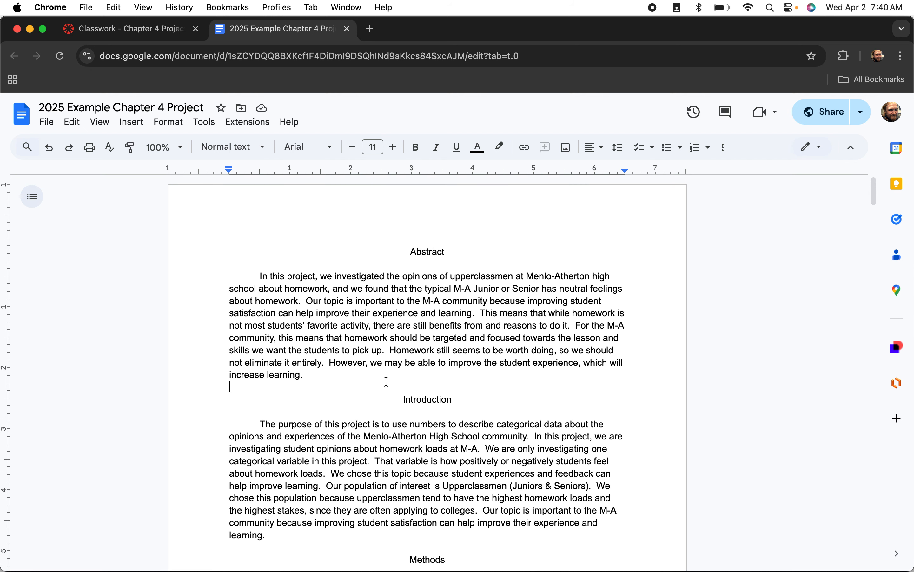
key(super+a)
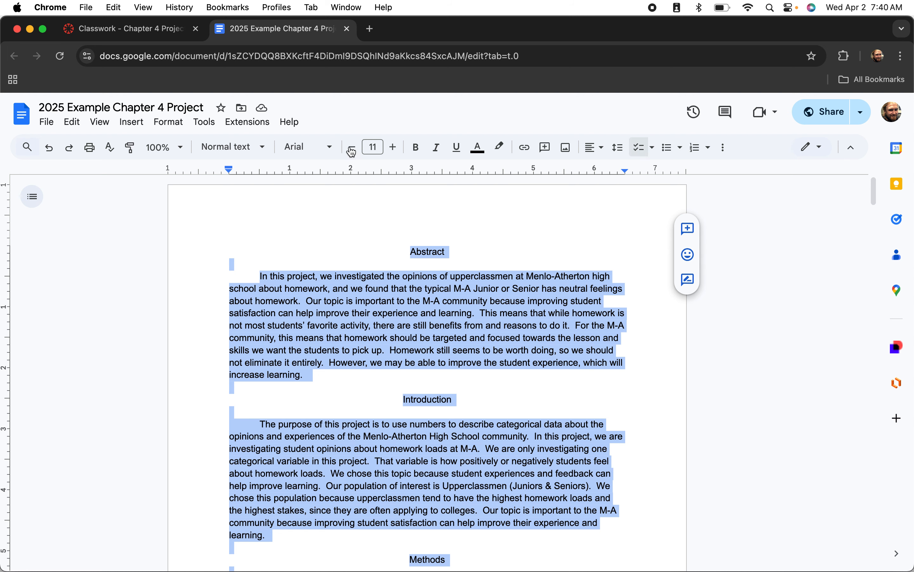
click(330, 151)
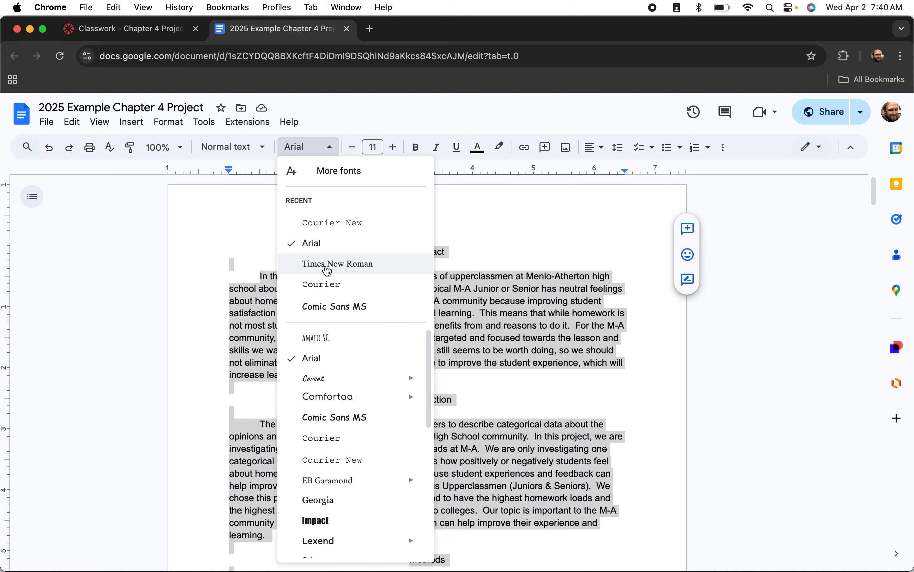
click(327, 265)
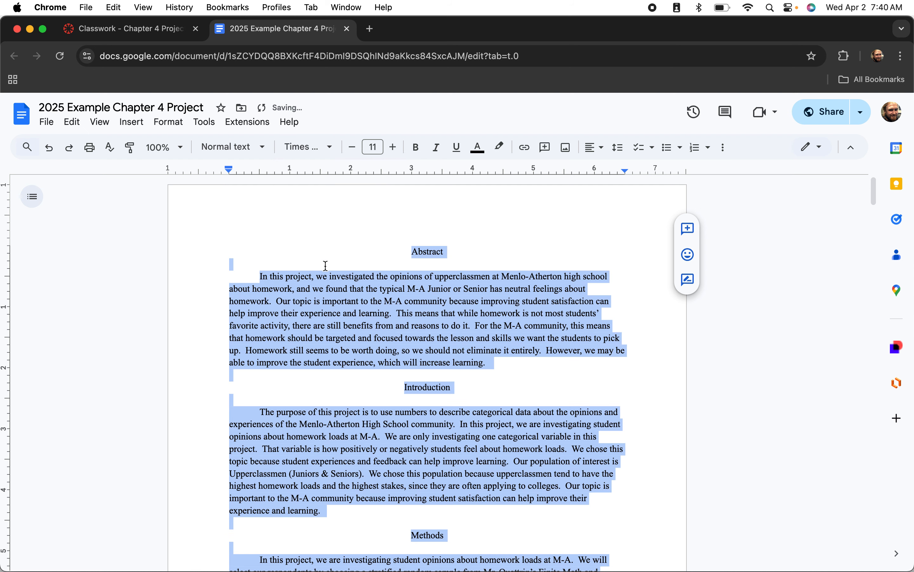
click(392, 147)
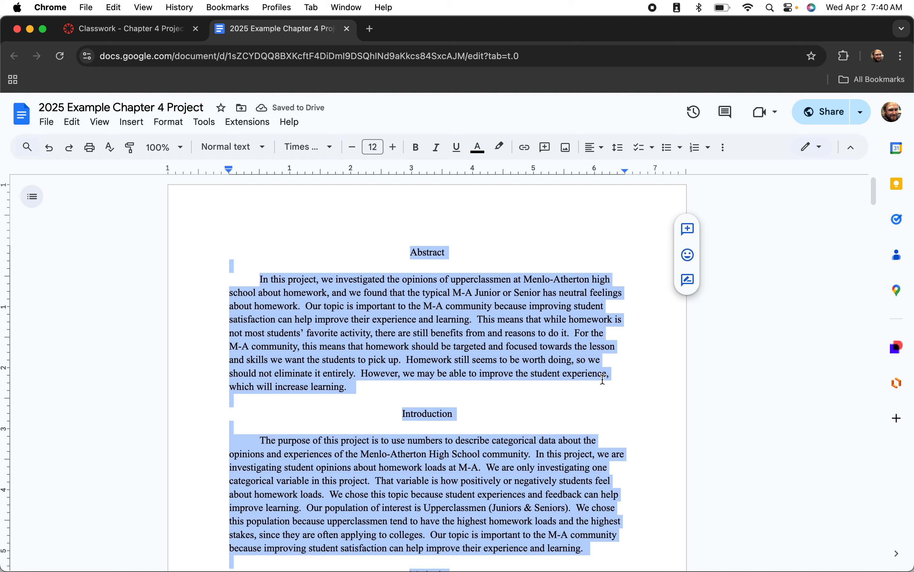
Try adding space before and after the paragraphs of the whole document, removing each setting again.
click(622, 148)
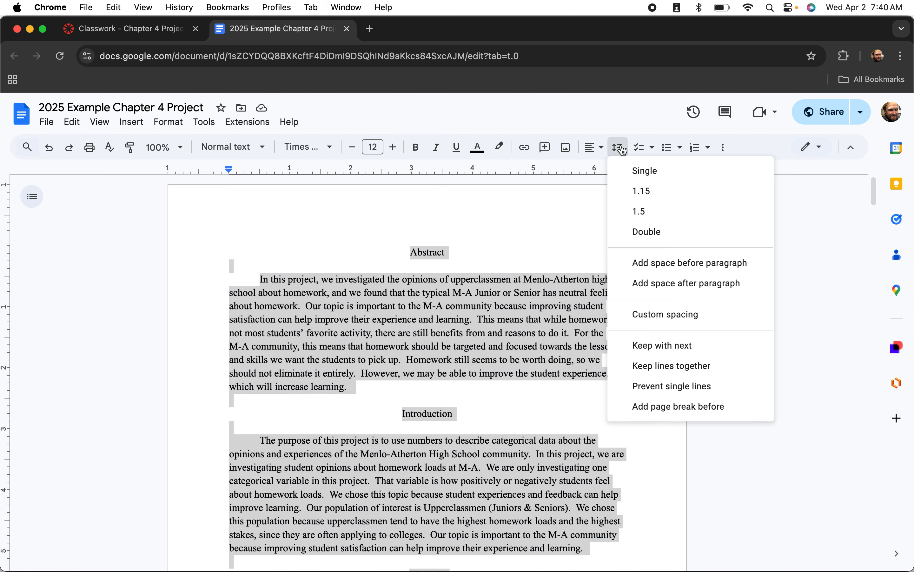
click(636, 266)
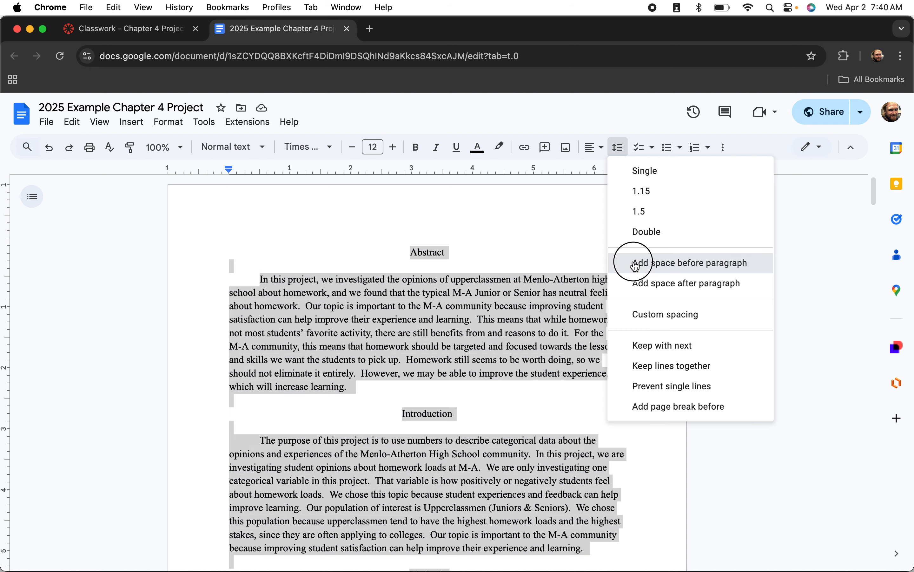
click(620, 151)
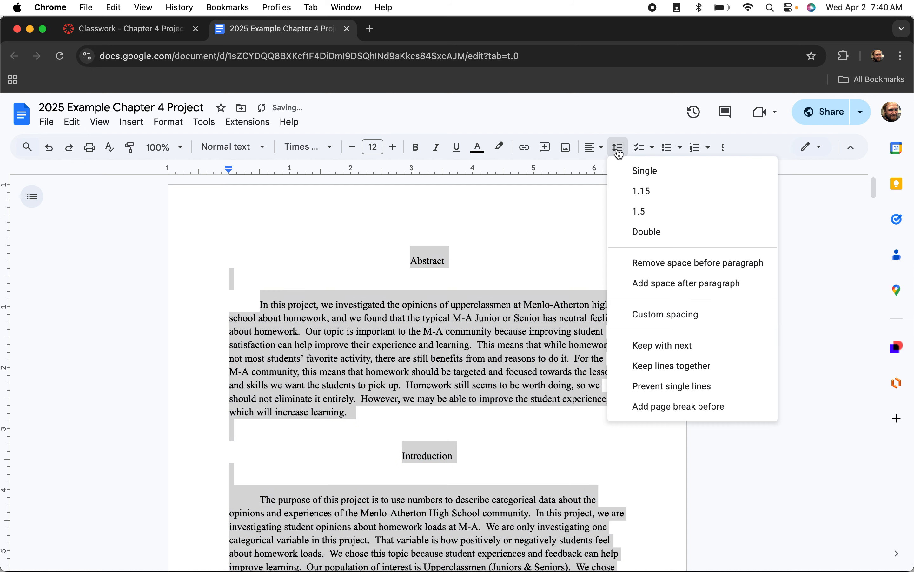
click(639, 264)
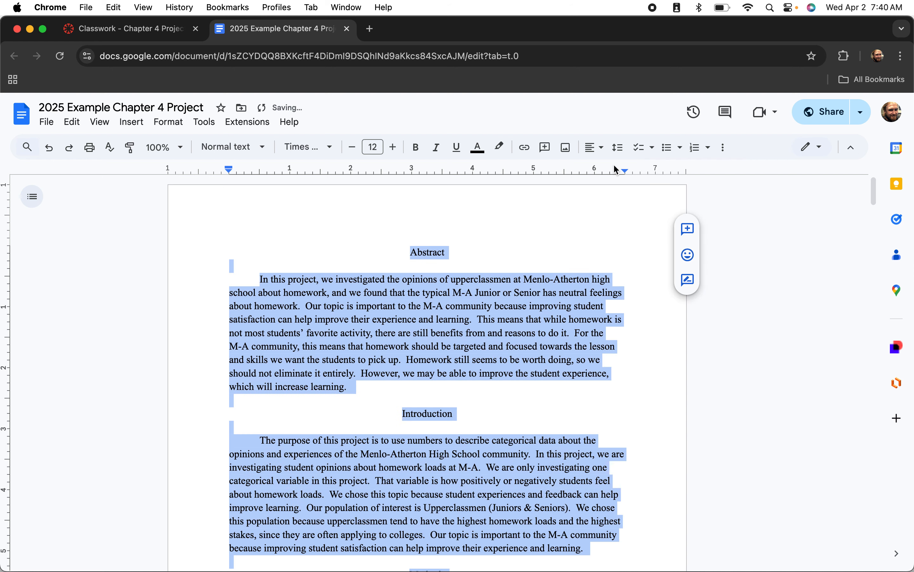
click(619, 149)
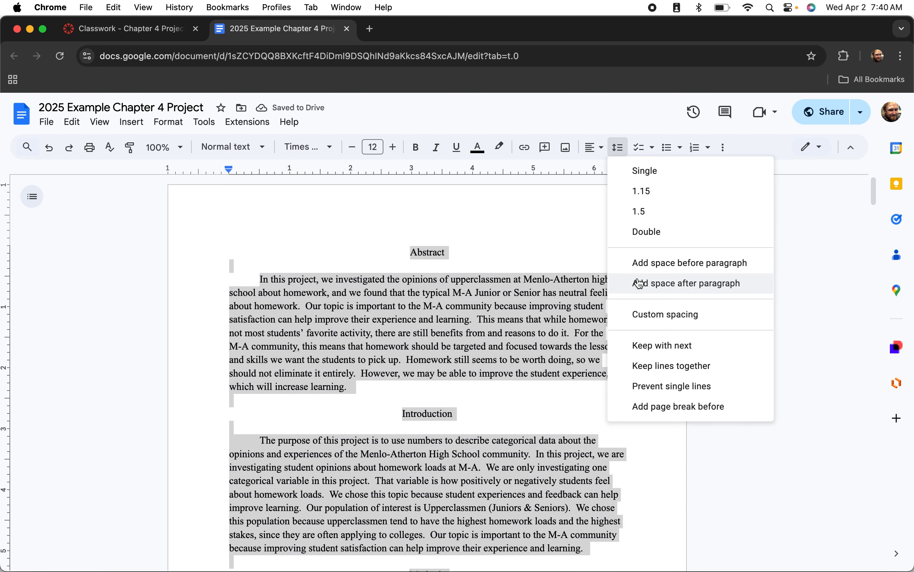
click(664, 284)
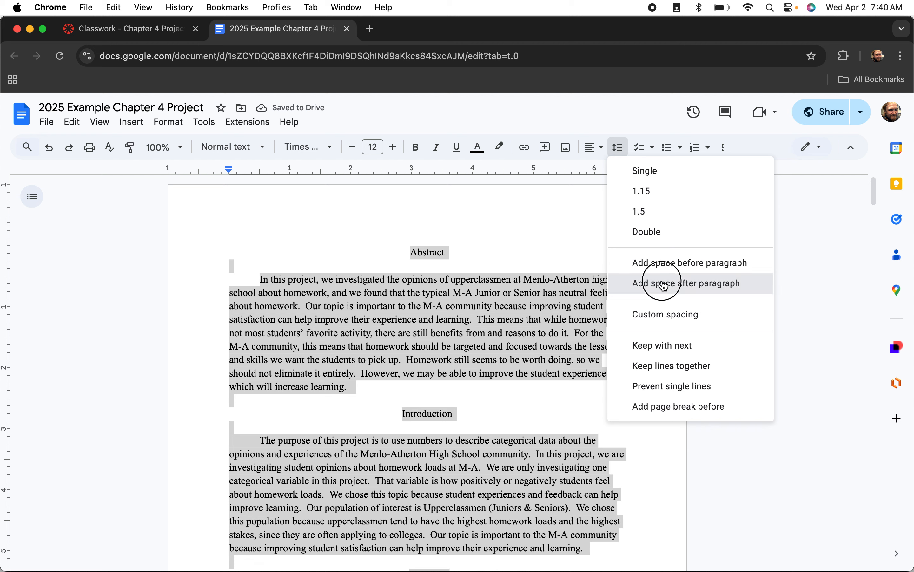
click(619, 147)
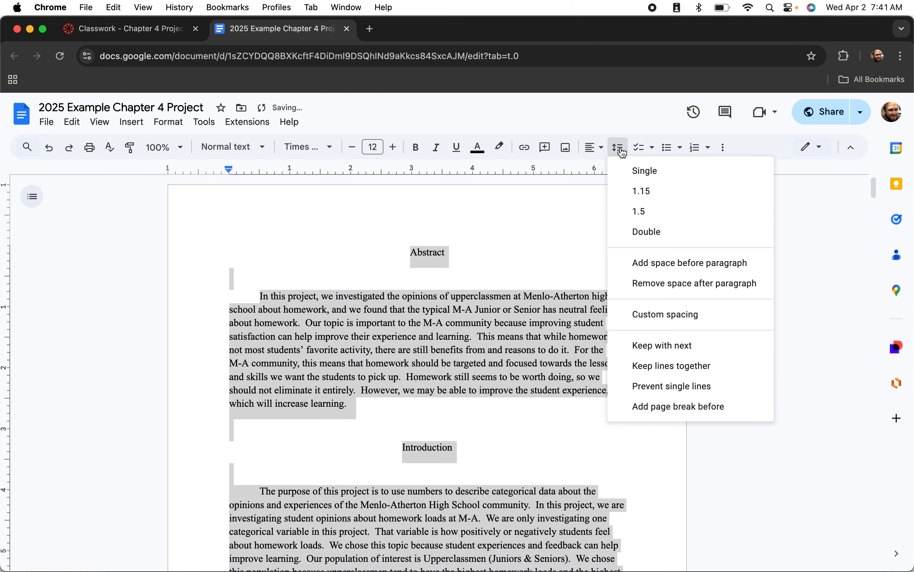
click(646, 286)
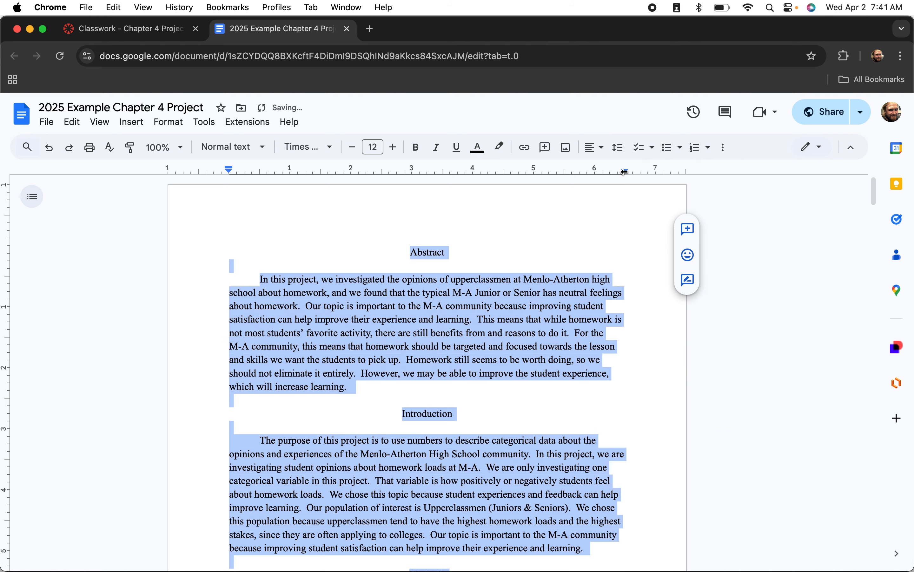
Set the line spacing of the whole document to double.
click(618, 148)
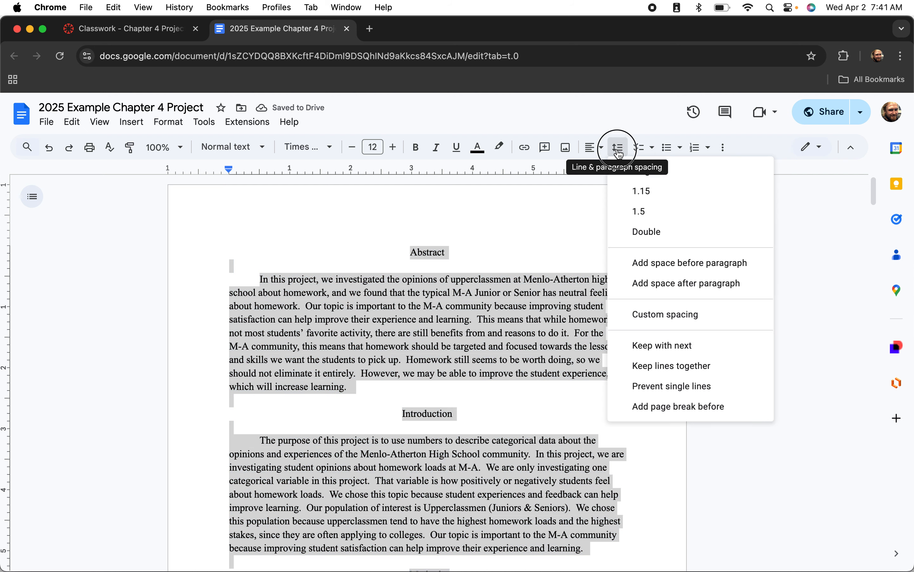
click(637, 232)
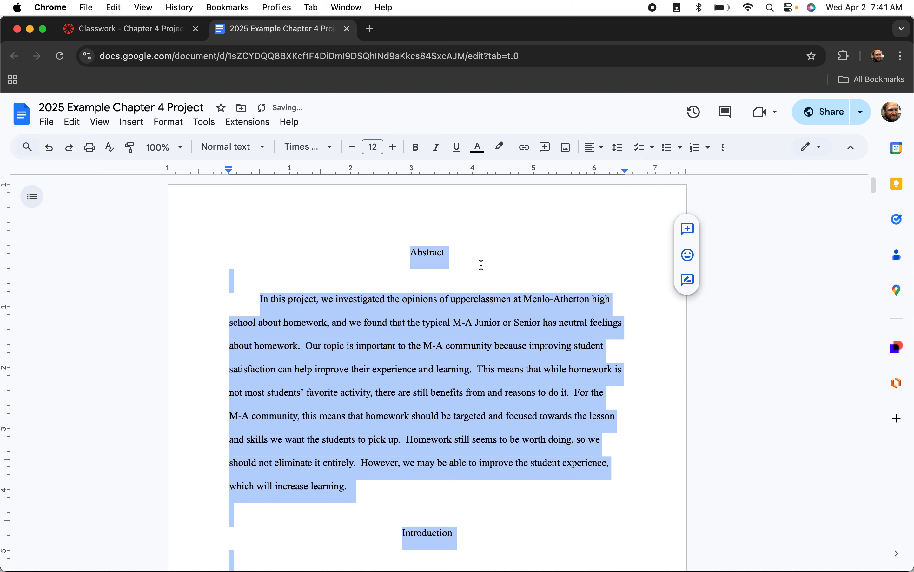
Delete the blank lines directly below the Abstract and Introduction headings.
click(465, 273)
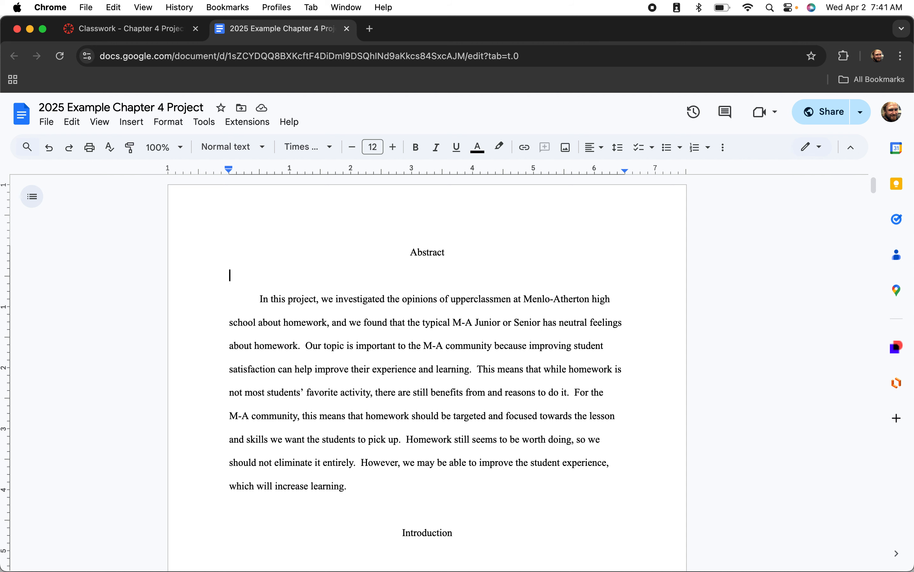
key(BackSpace)
click(411, 528)
key(Delete)
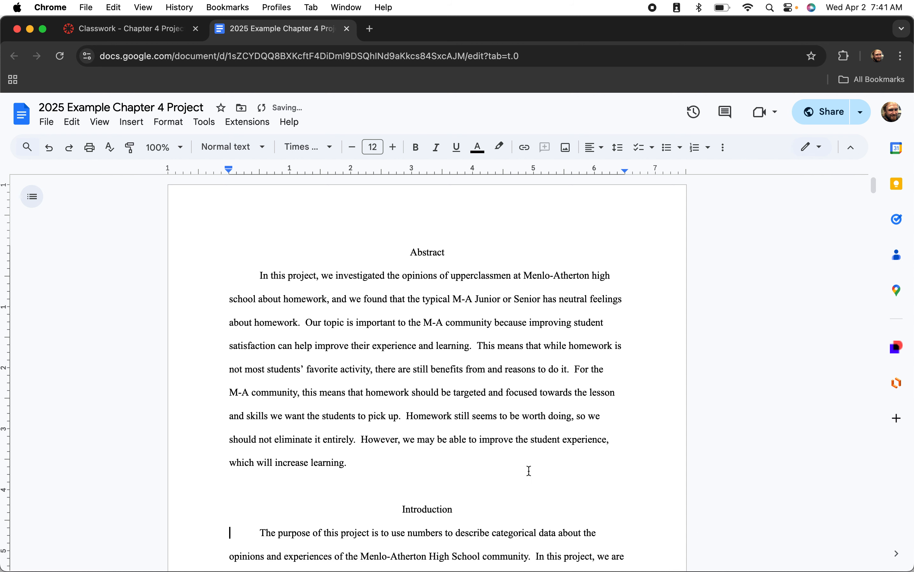
Delete the blank line between the Methods heading and its first paragraph.
scroll(508, 421, down, 5)
scroll(507, 420, down, 10)
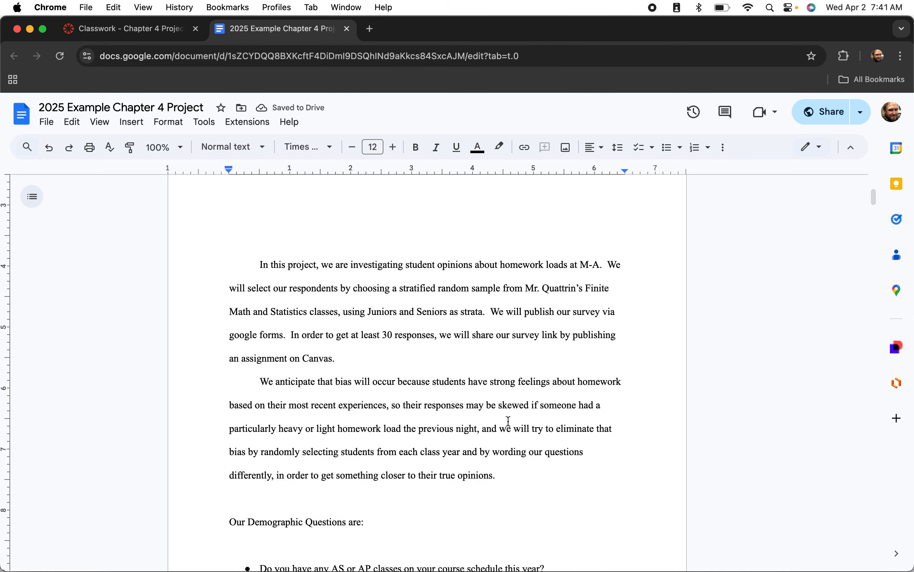
scroll(504, 423, up, 4)
click(459, 286)
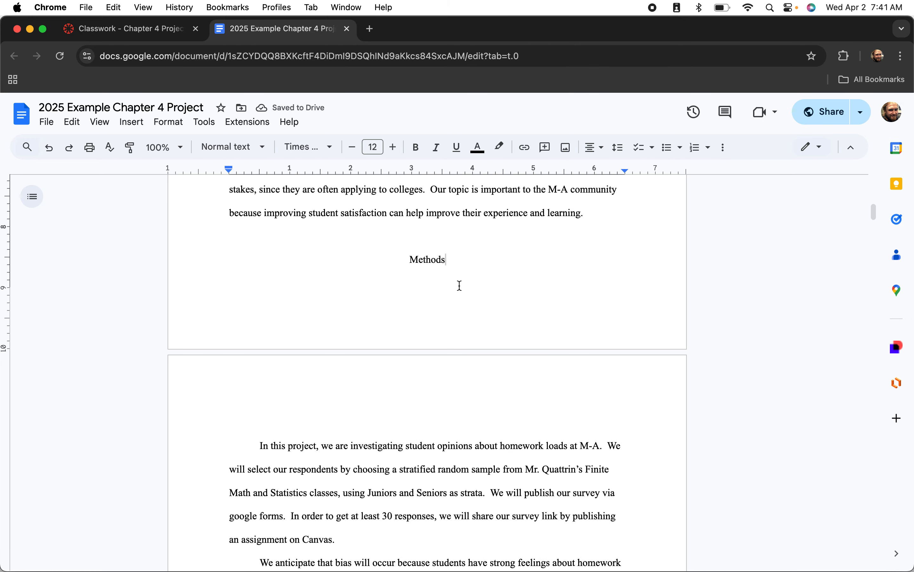
key(Down)
key(BackSpace)
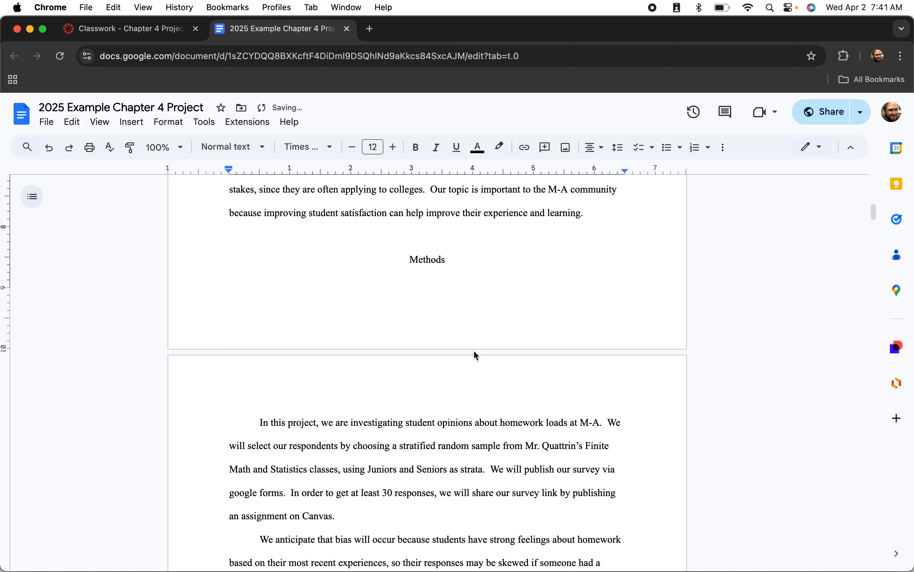
Delete the blank lines above and below the line "Our Demographic Questions are:".
scroll(438, 237, down, 10)
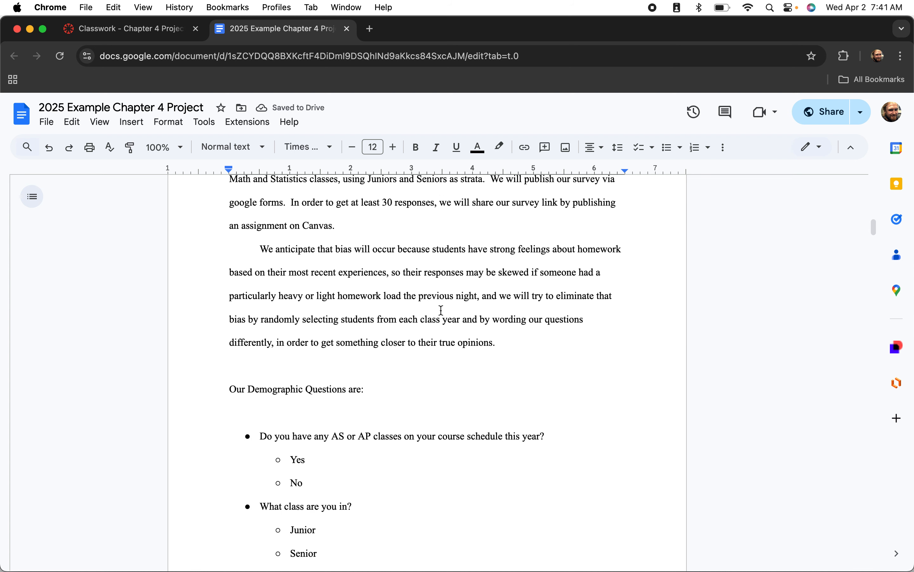
click(319, 260)
key(BackSpace)
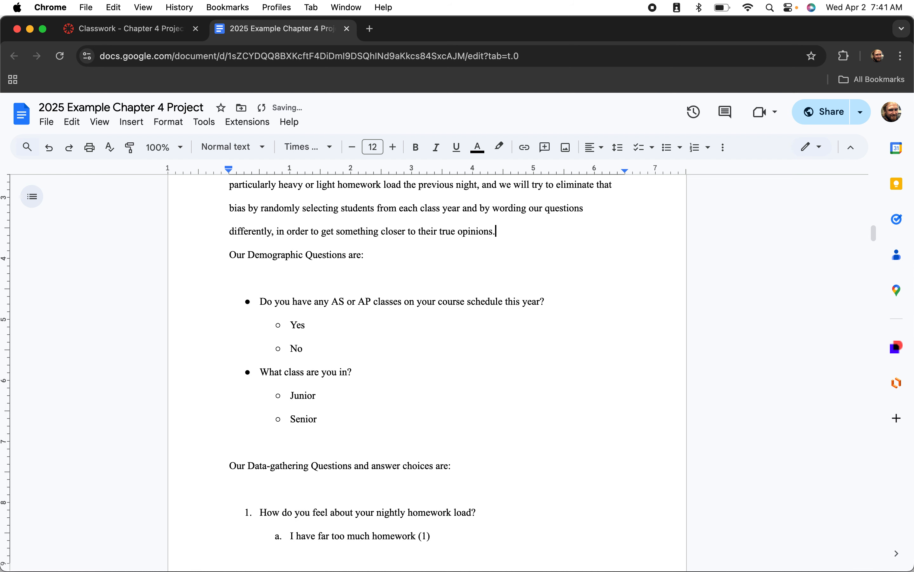
click(263, 278)
key(BackSpace)
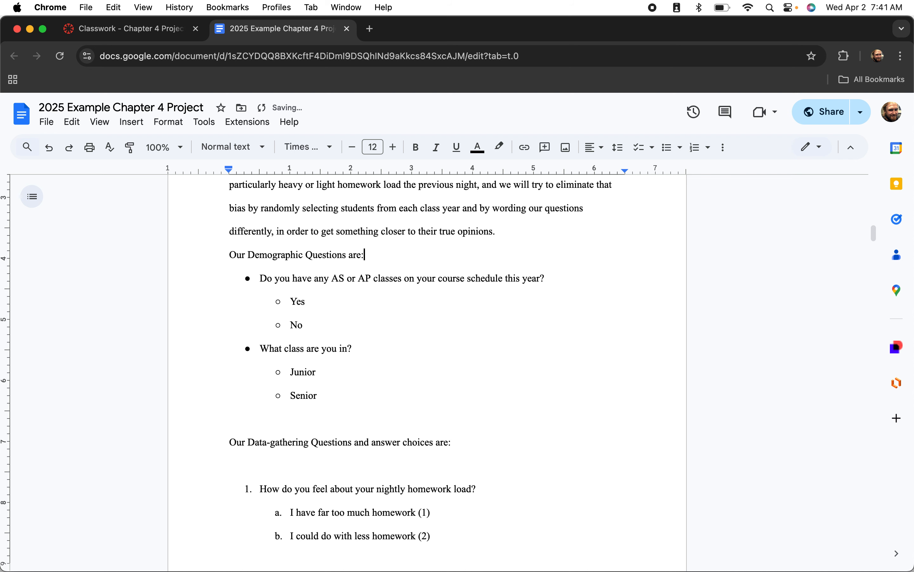
Delete the blank lines above and below the line "Our Data-gathering Questions and answer choices are:".
click(250, 431)
key(BackSpace)
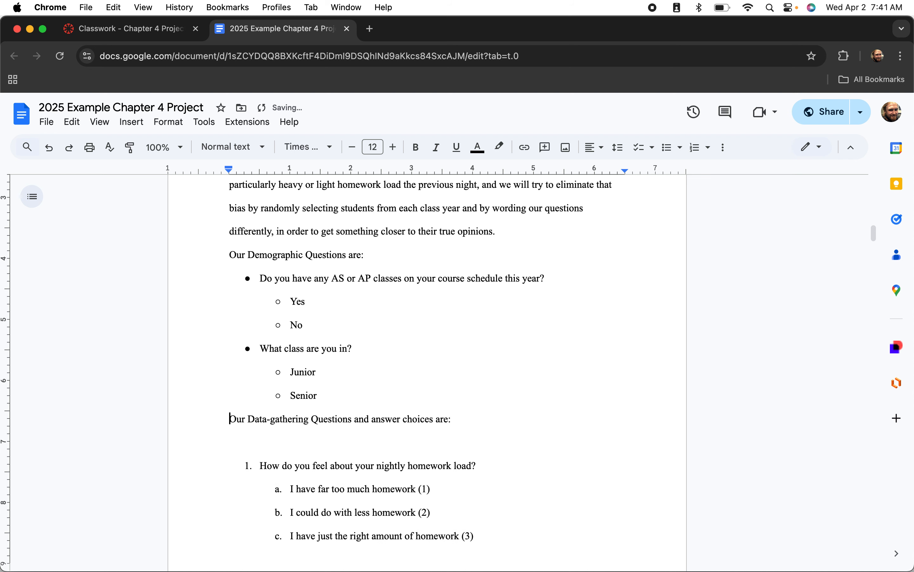
click(265, 436)
key(BackSpace)
Delete the blank lines above and below the line "The scoring key for each respondent is:".
scroll(427, 373, down, 10)
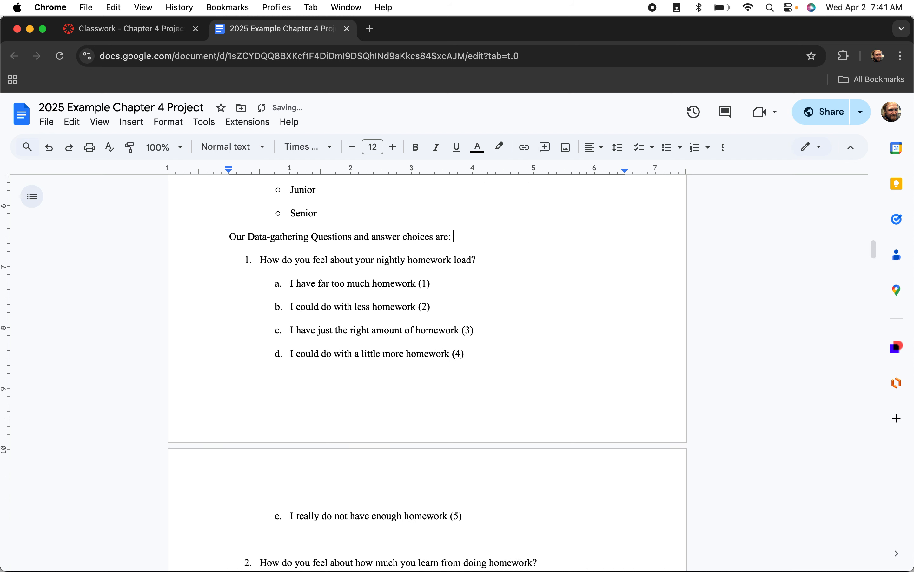
scroll(427, 373, down, 20)
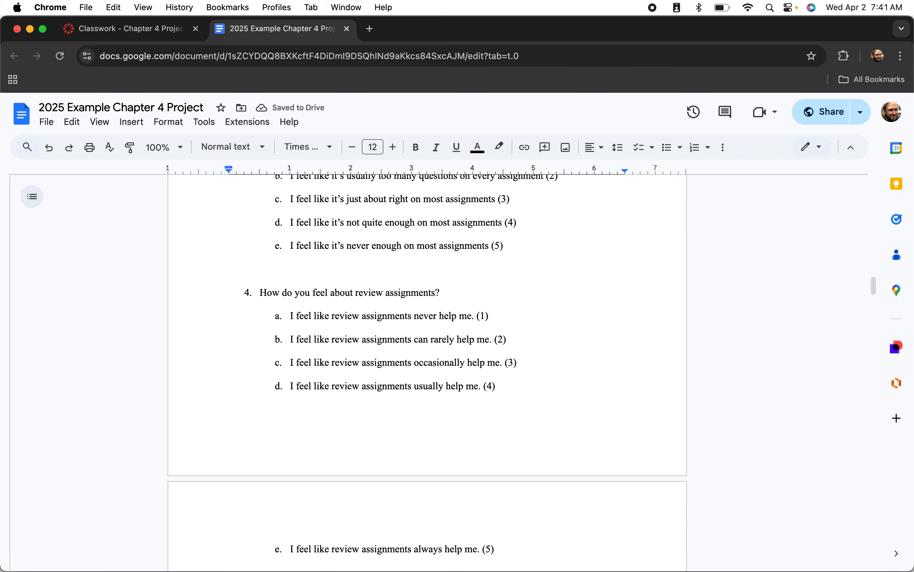
scroll(139, 290, down, 15)
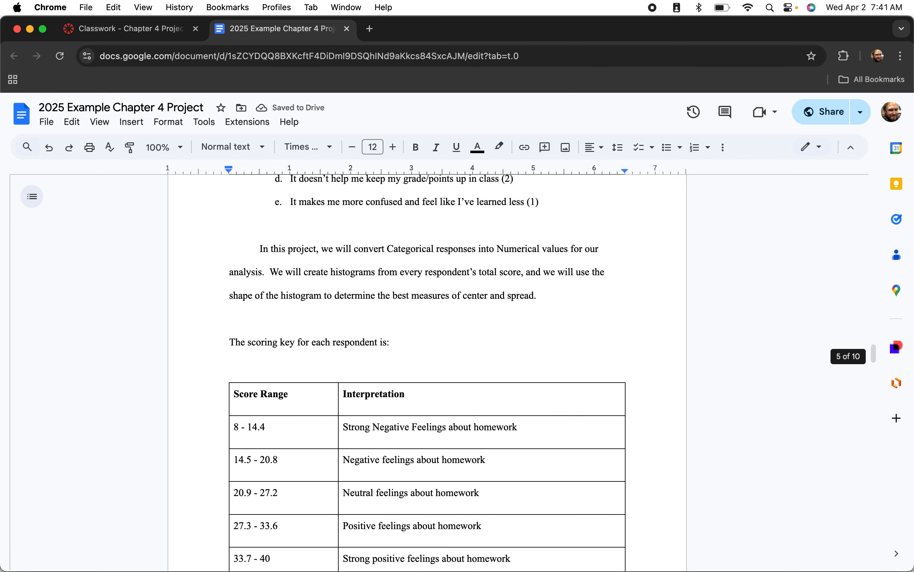
click(311, 296)
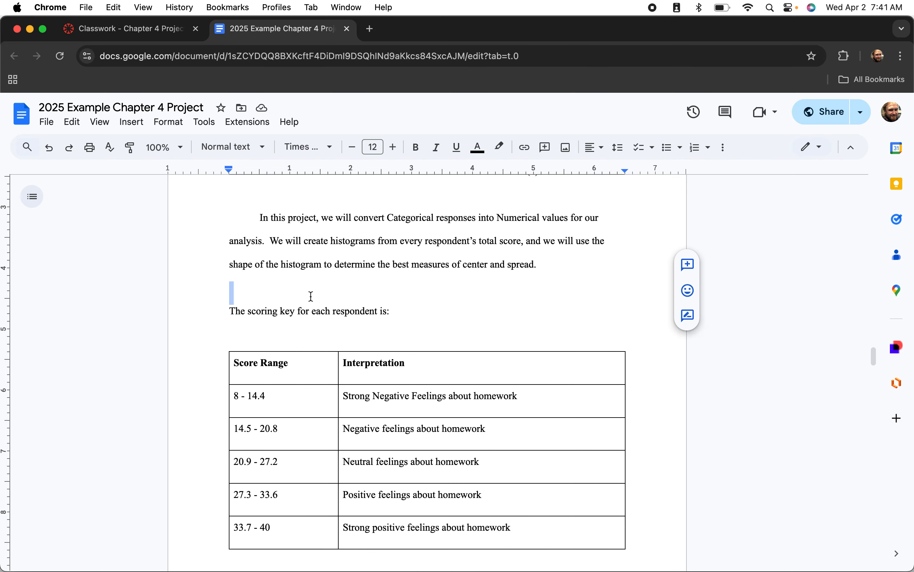
key(BackSpace)
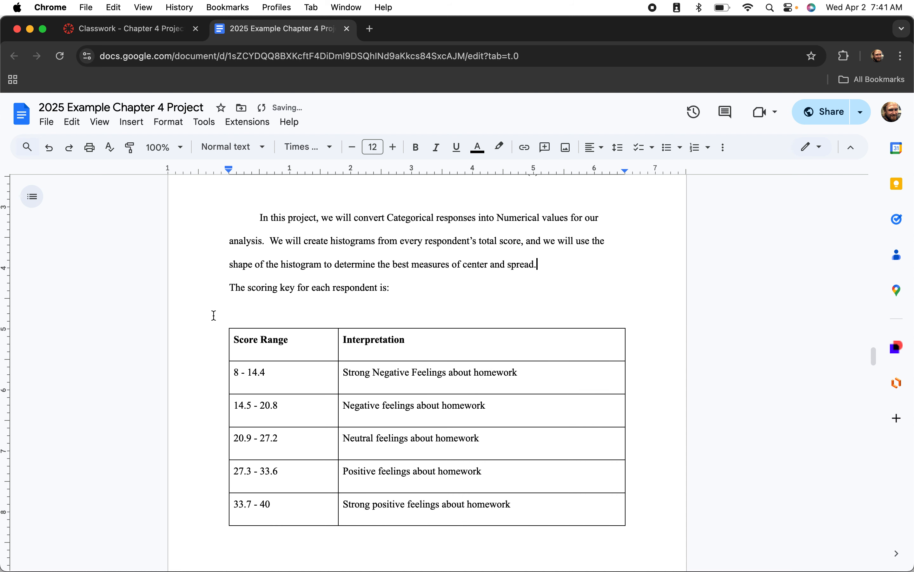
double_click(267, 308)
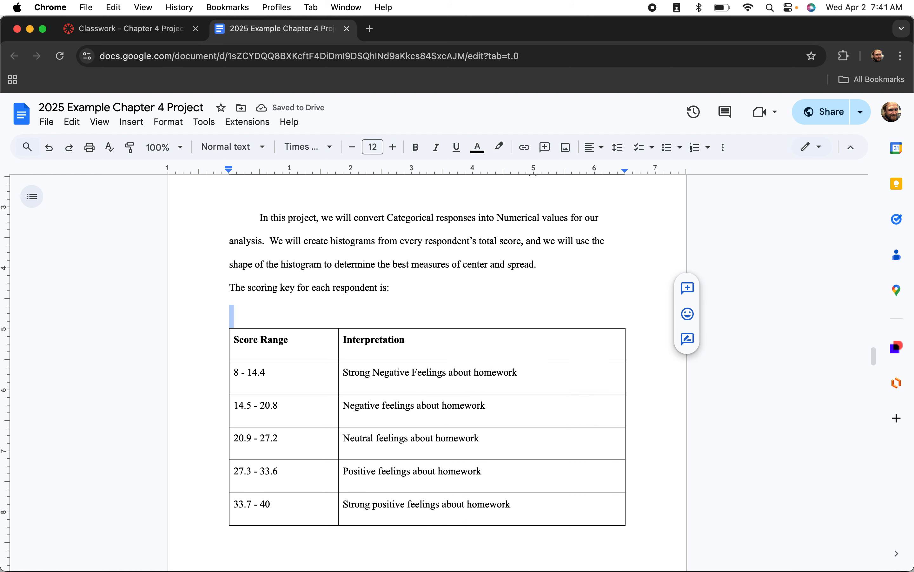
click(288, 307)
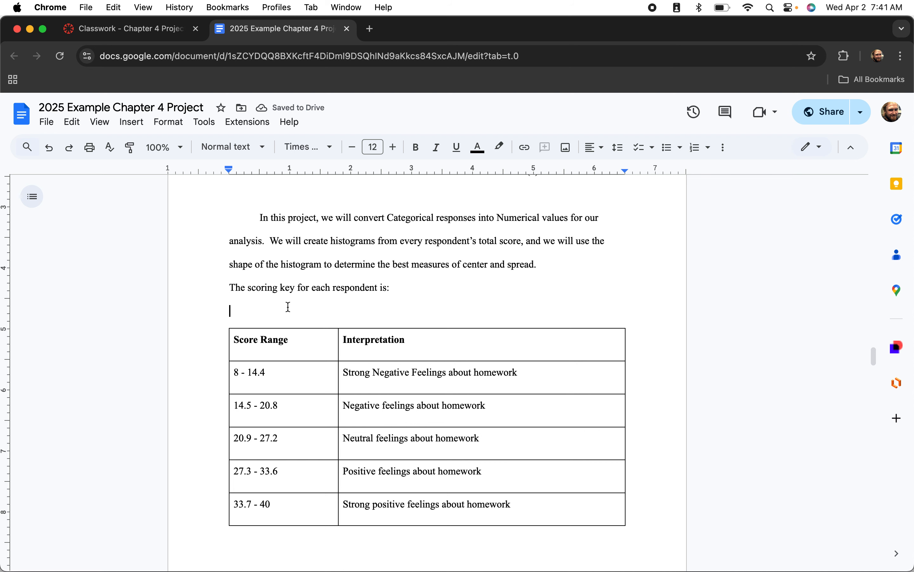
key(BackSpace)
Delete the blank lines below the Results heading and above the Homework Opinions (All Results) chart.
scroll(427, 374, down, 10)
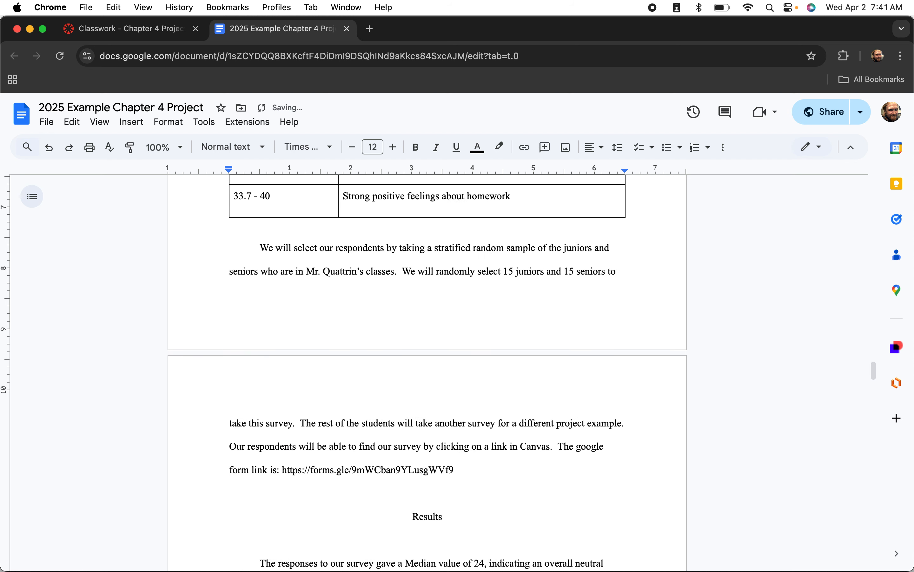
scroll(295, 312, down, 3)
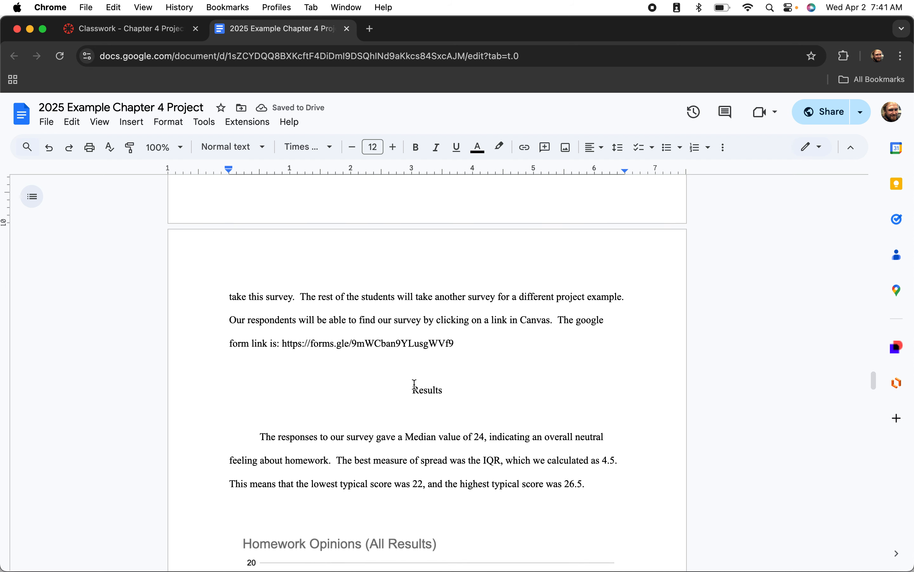
click(408, 409)
key(BackSpace)
scroll(385, 451, down, 1)
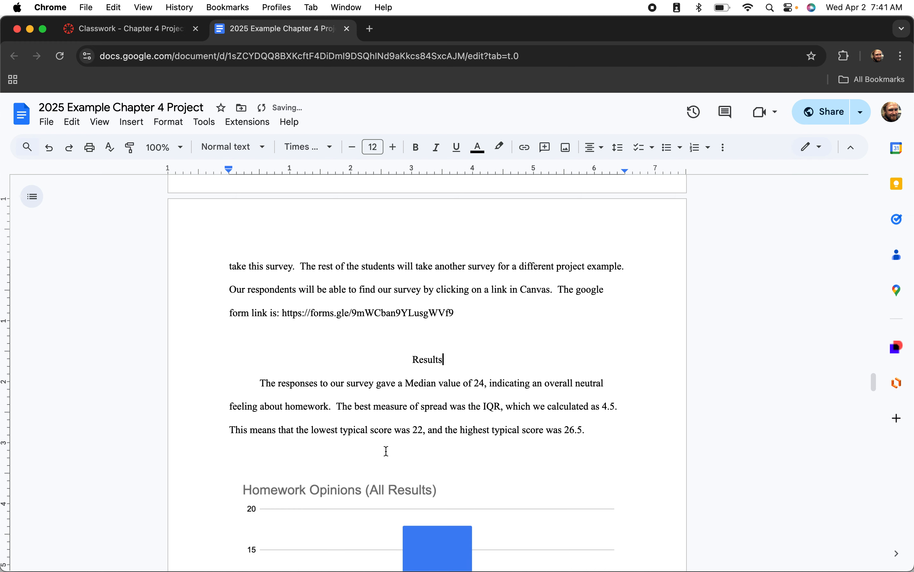
click(377, 456)
key(BackSpace)
Delete the blank lines above and below the Junior Homework Opinion Results chart.
scroll(377, 456, down, 10)
scroll(270, 393, down, 10)
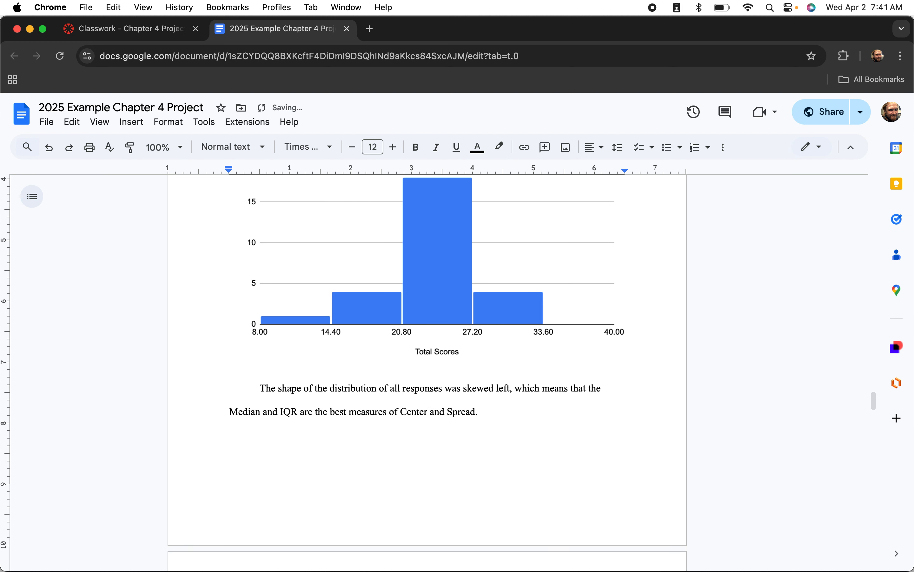
click(291, 399)
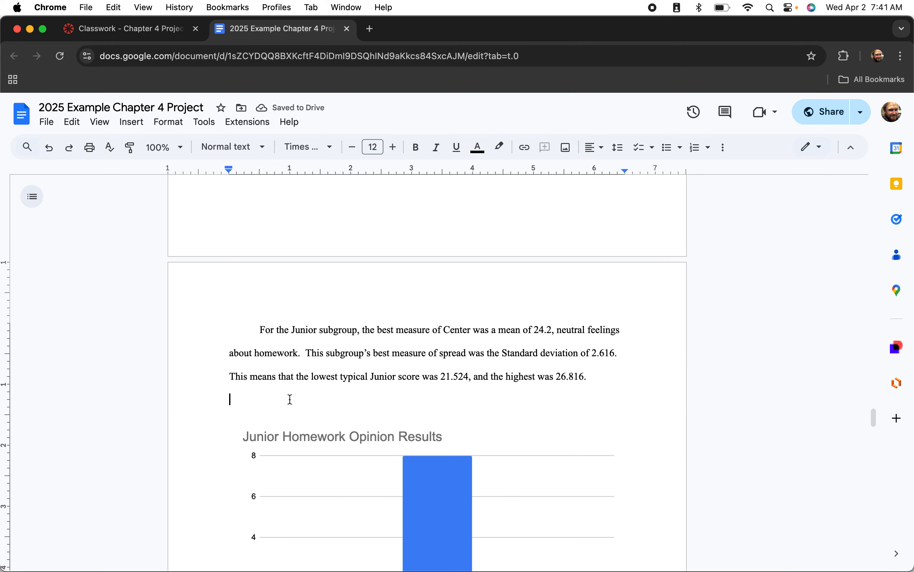
key(BackSpace)
scroll(290, 399, down, 10)
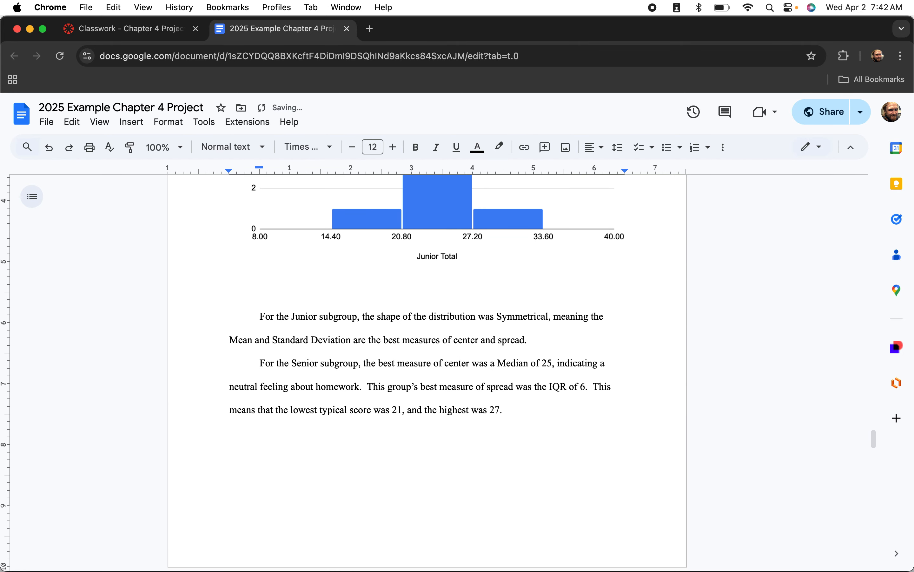
click(329, 295)
key(BackSpace)
Delete the blank line between the Senior Homework Opinions chart and the paragraph about its skewed-left distribution.
scroll(427, 341, down, 5)
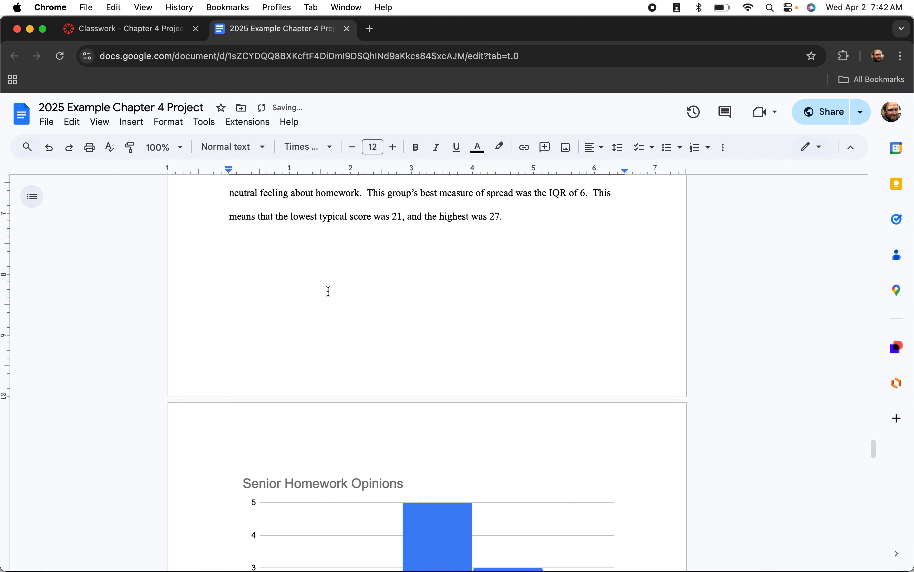
click(338, 244)
scroll(338, 244, down, 5)
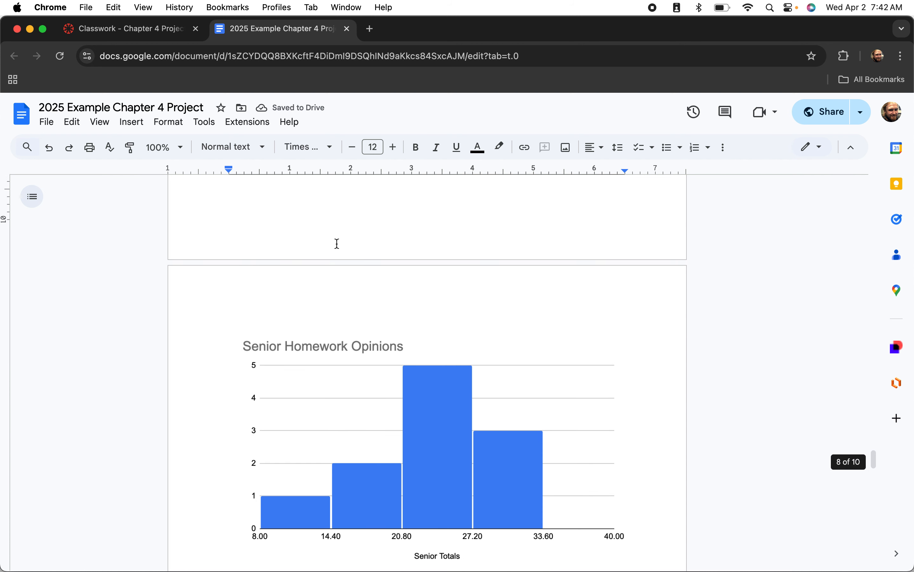
scroll(337, 243, down, 6)
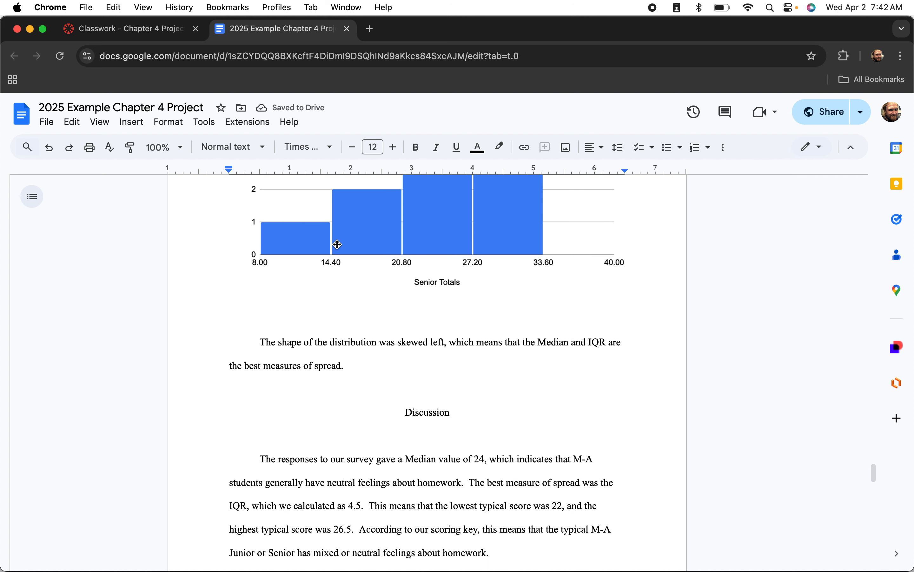
click(322, 312)
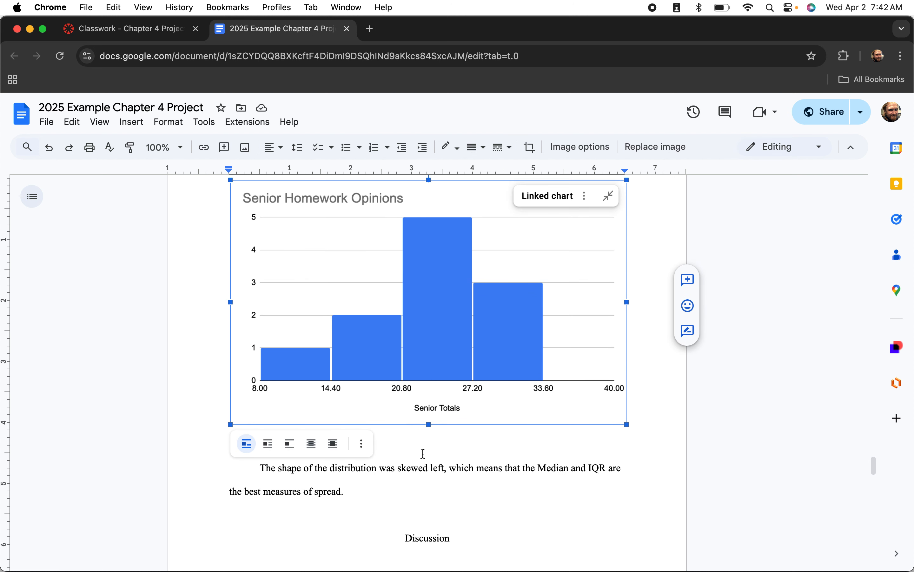
click(423, 453)
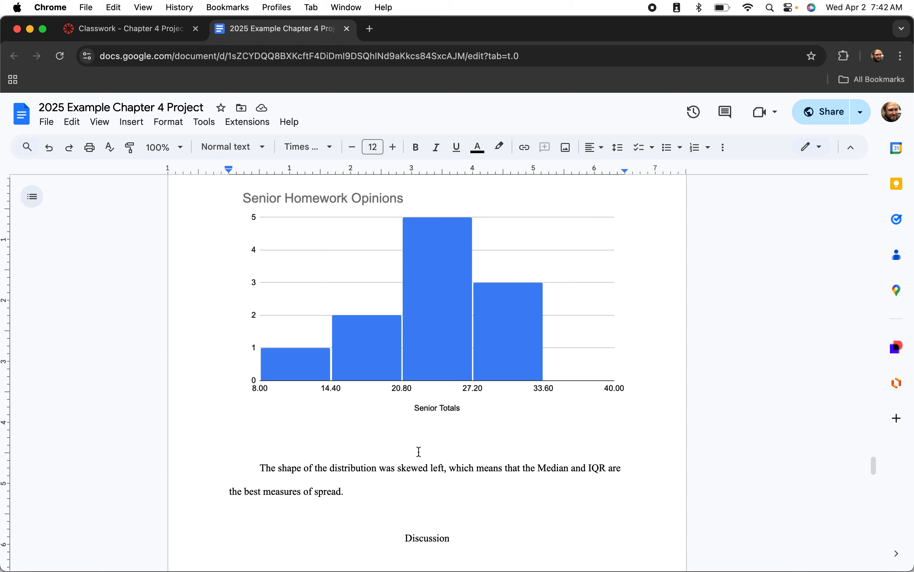
key(BackSpace)
Delete the blank lines directly below the Discussion and Conclusions headings.
scroll(399, 452, down, 5)
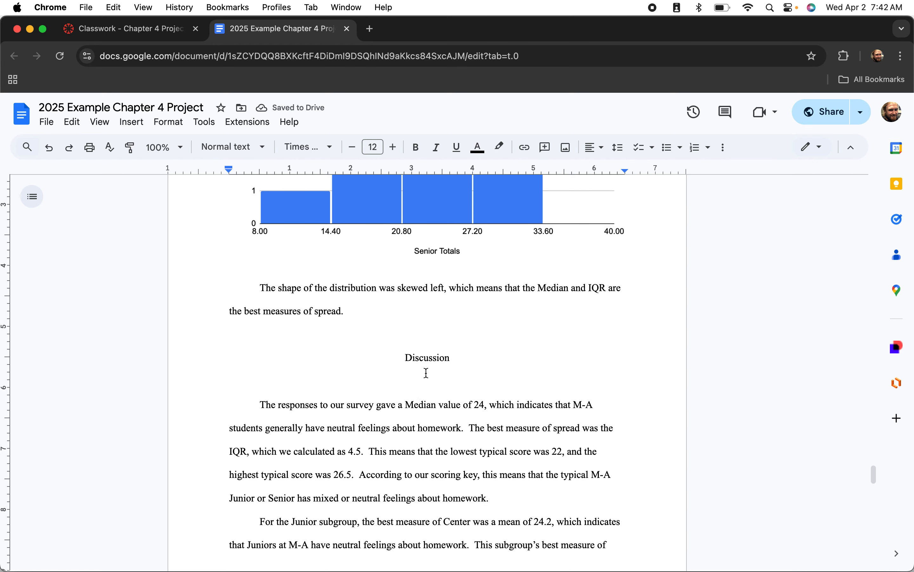
click(424, 383)
key(BackSpace)
scroll(427, 370, down, 20)
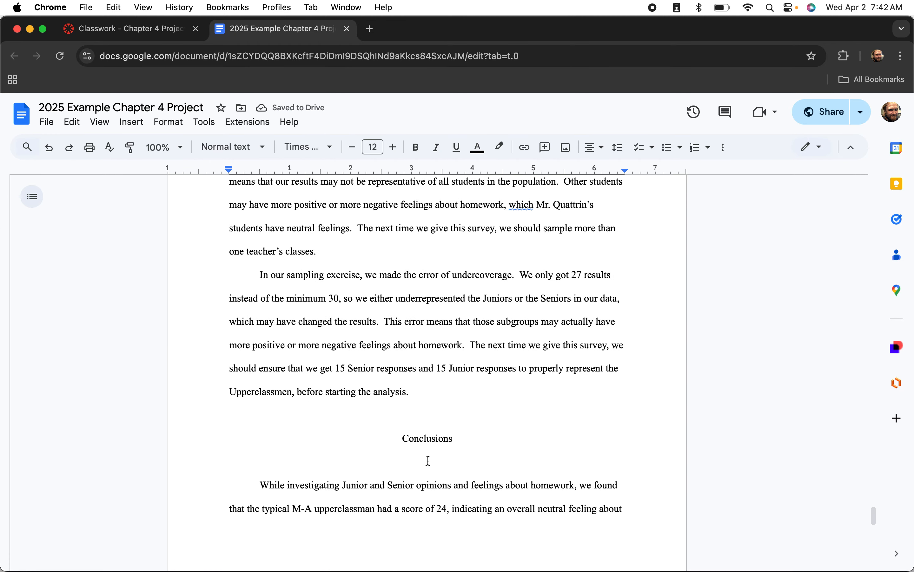
click(428, 461)
key(BackSpace)
Review the whole write-up from the Abstract to the Conclusions for leftover blank lines, heading spacing and paragraph formatting.
scroll(428, 460, down, 10)
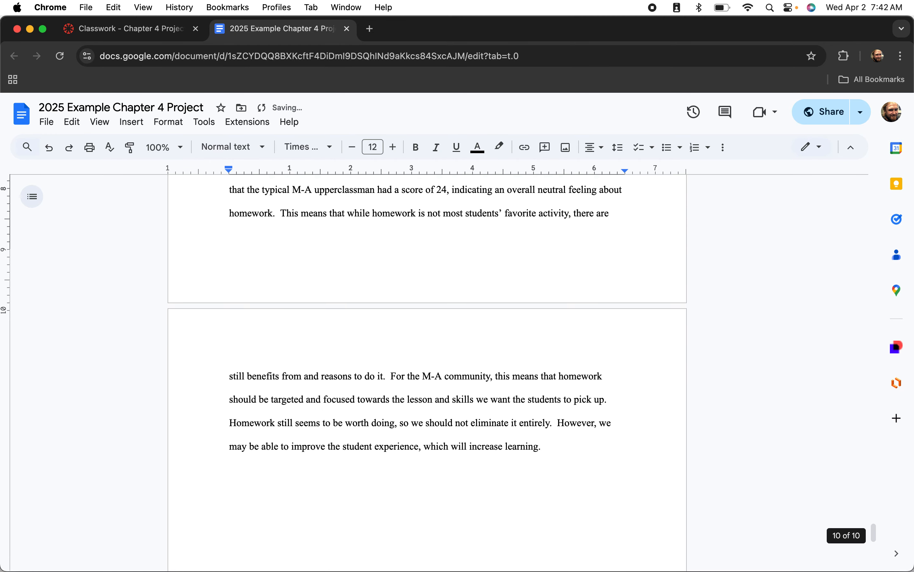
scroll(427, 371, down, 10)
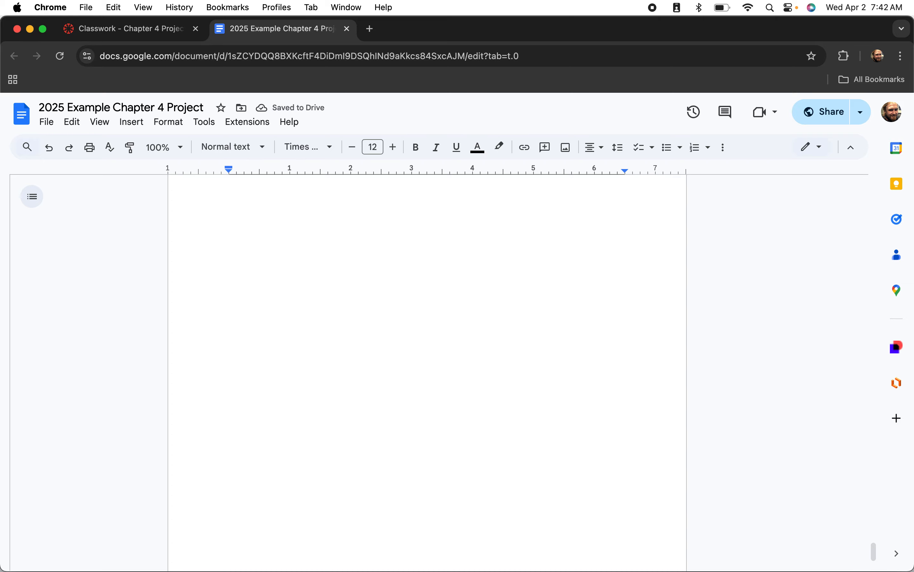
scroll(427, 370, up, 20)
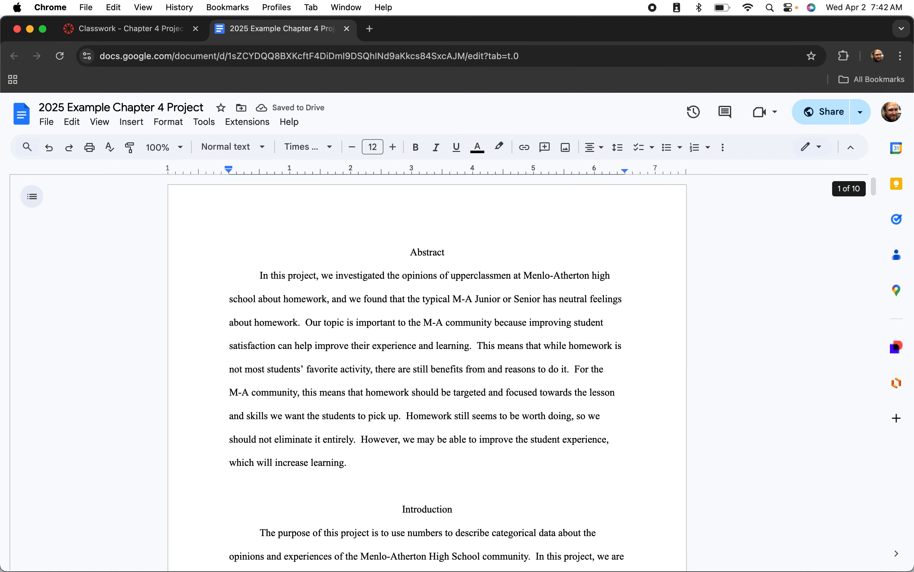
click(419, 485)
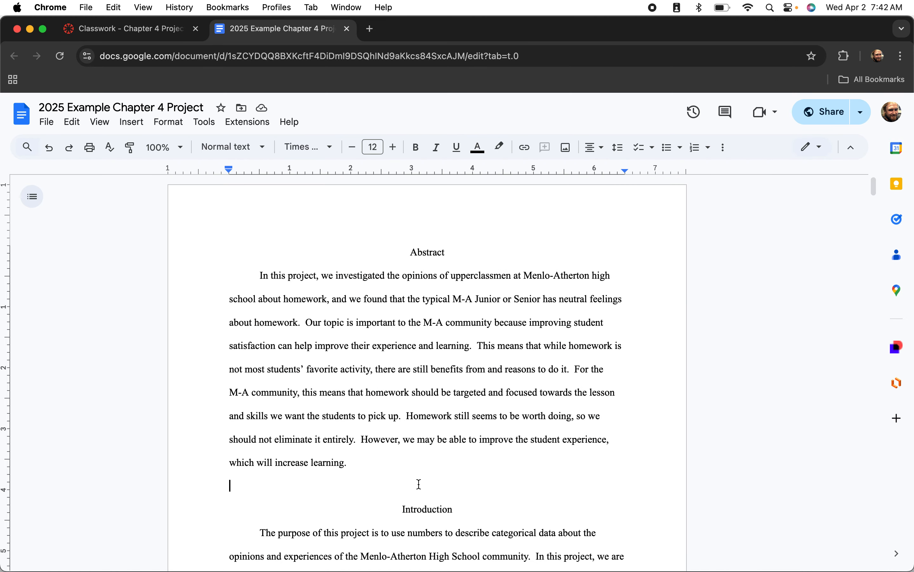
click(420, 252)
scroll(496, 307, down, 20)
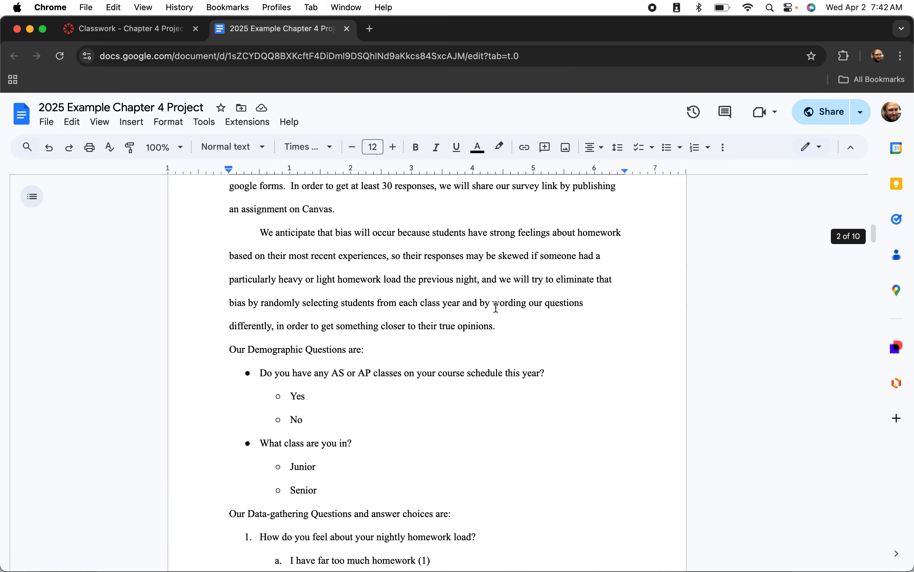
scroll(497, 308, down, 20)
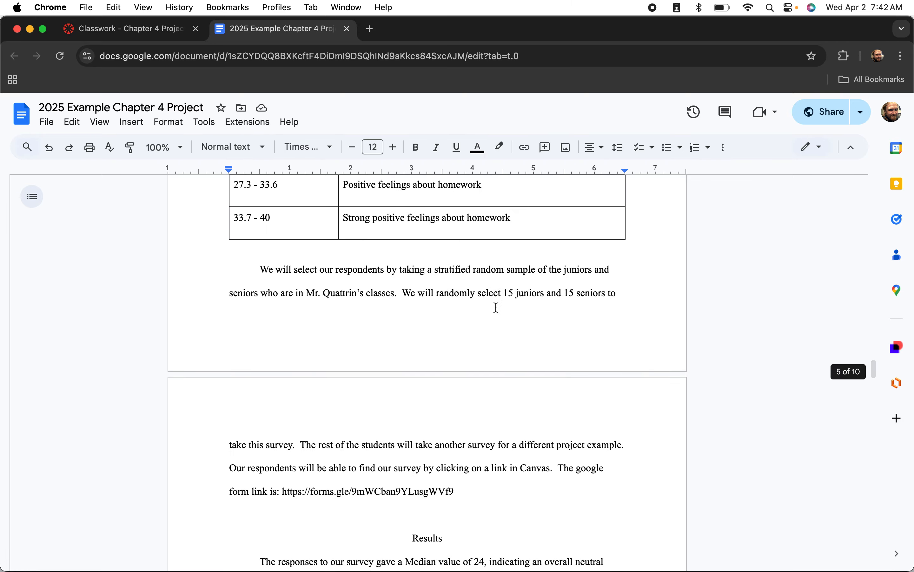
scroll(496, 307, down, 20)
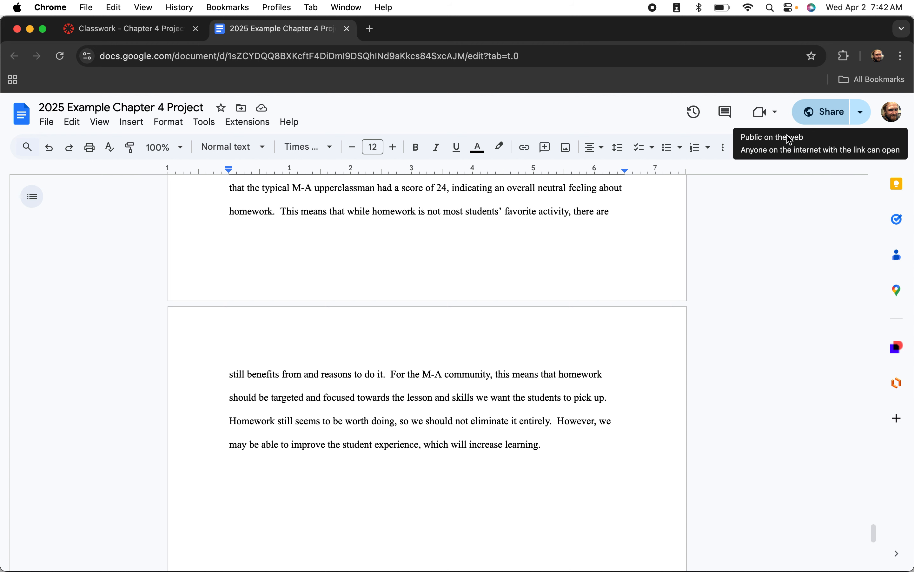
Copy the document's sharing link and switch to the Task 13: Formatting assignment page in Canvas.
click(814, 123)
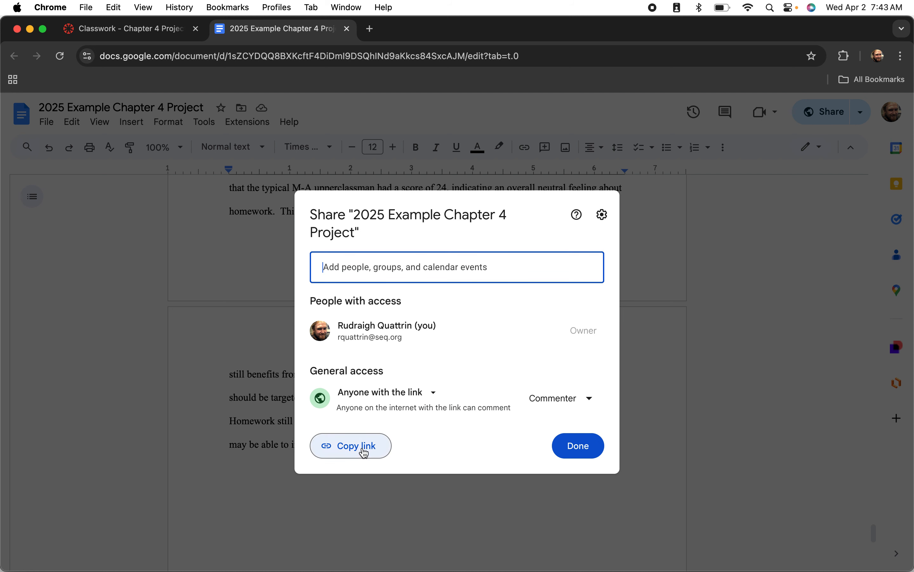
click(364, 452)
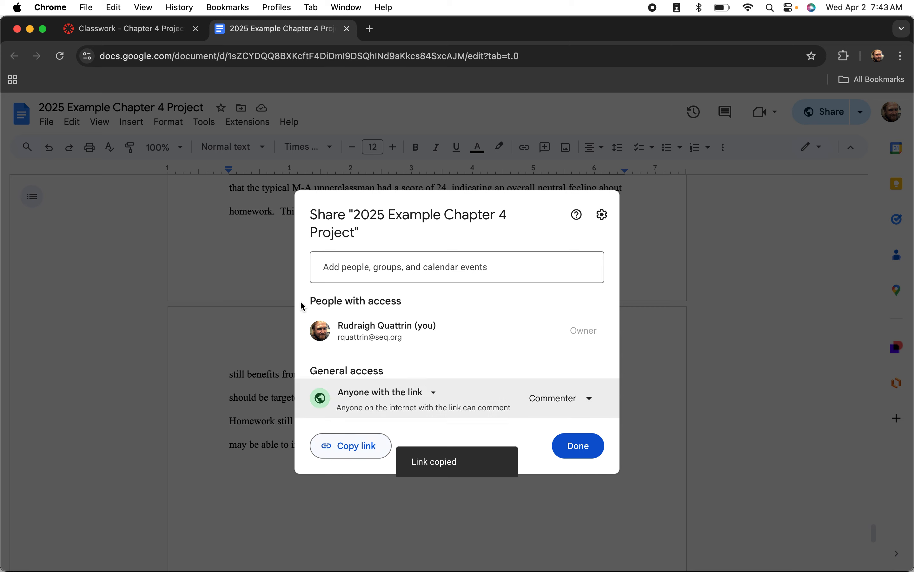
click(169, 38)
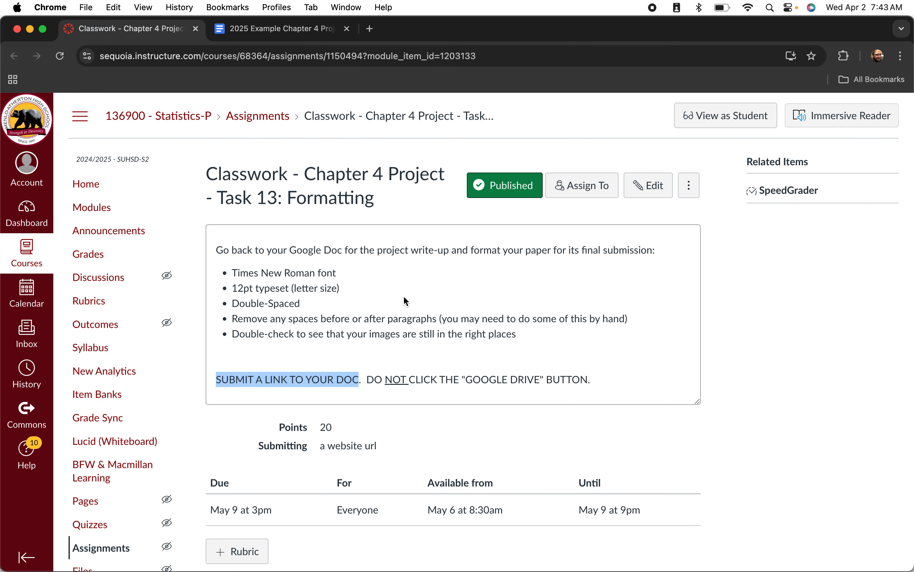